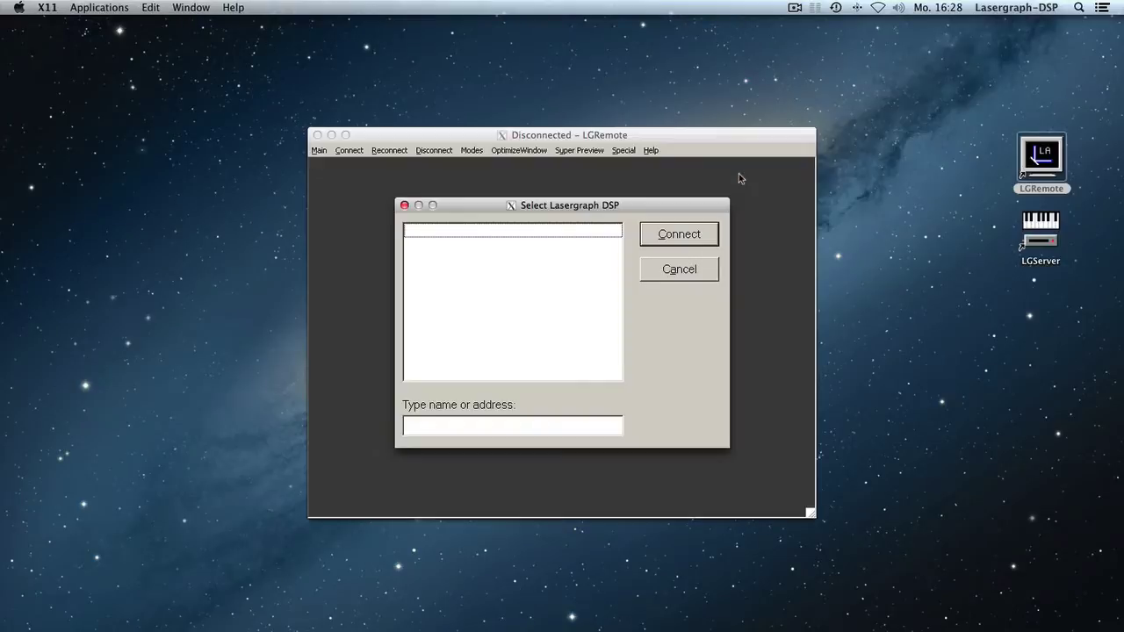
Connect LGRemote to the Lasergraph DSP and launch LGServer.
left_click(678, 234)
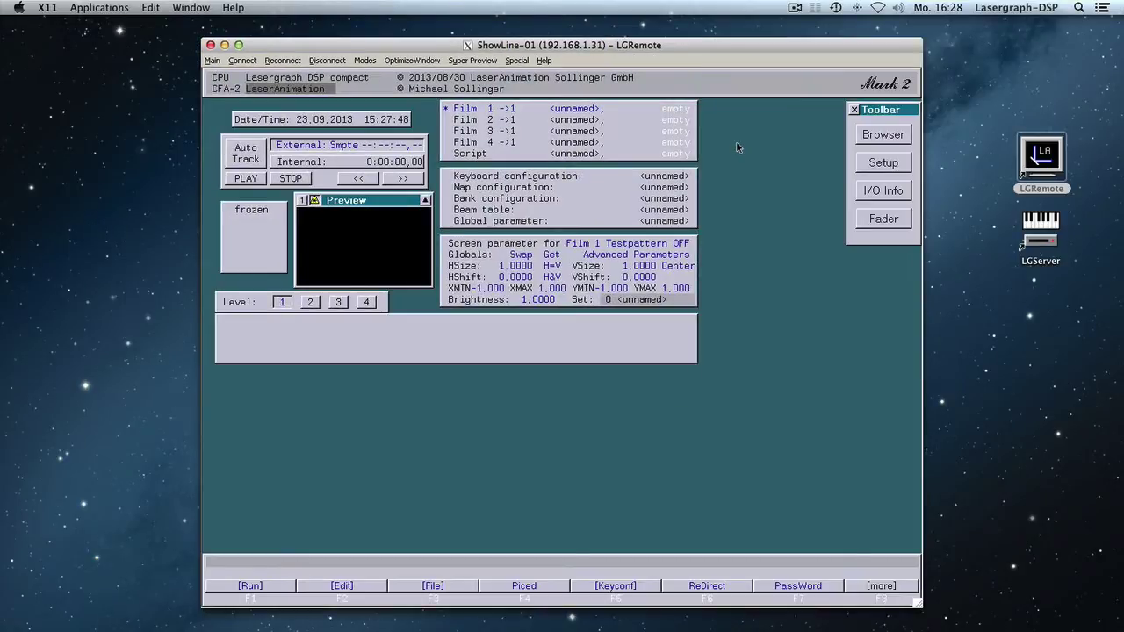
double_click(1040, 228)
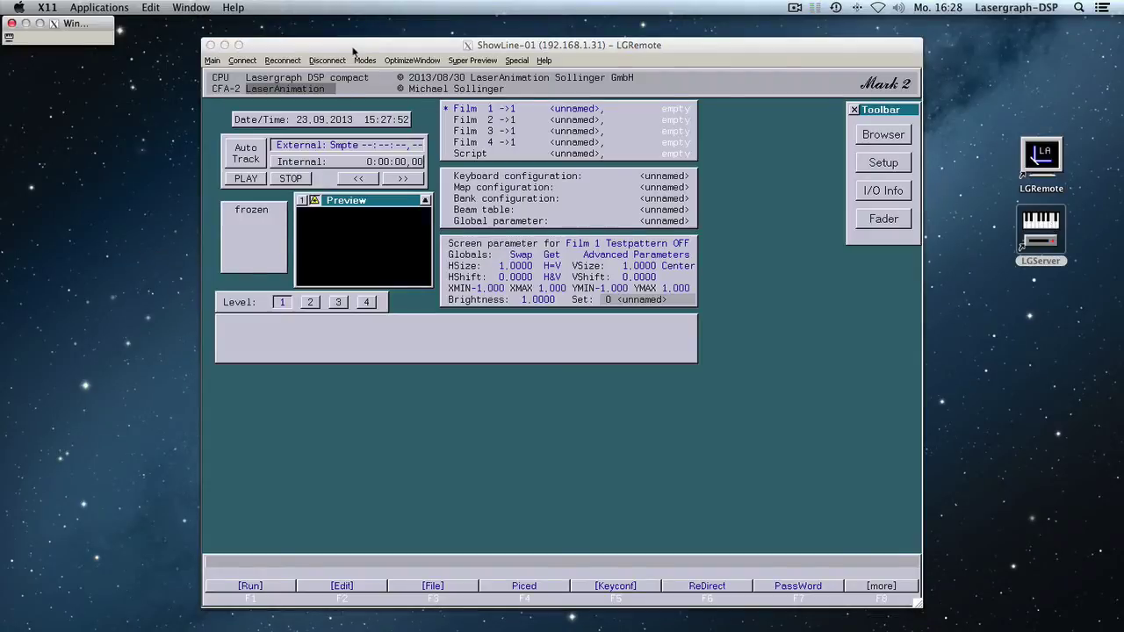
Arrange the LGRemote and LGServer windows side by side on the desktop.
left_click_drag(353, 50, 535, 32)
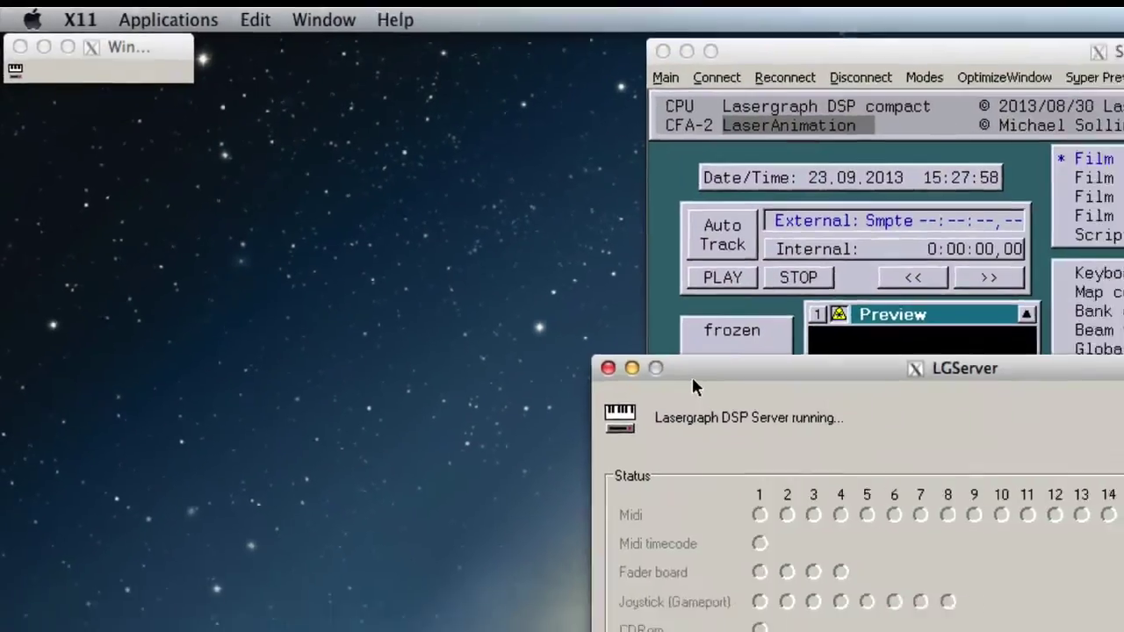
left_click_drag(837, 409, 169, 245)
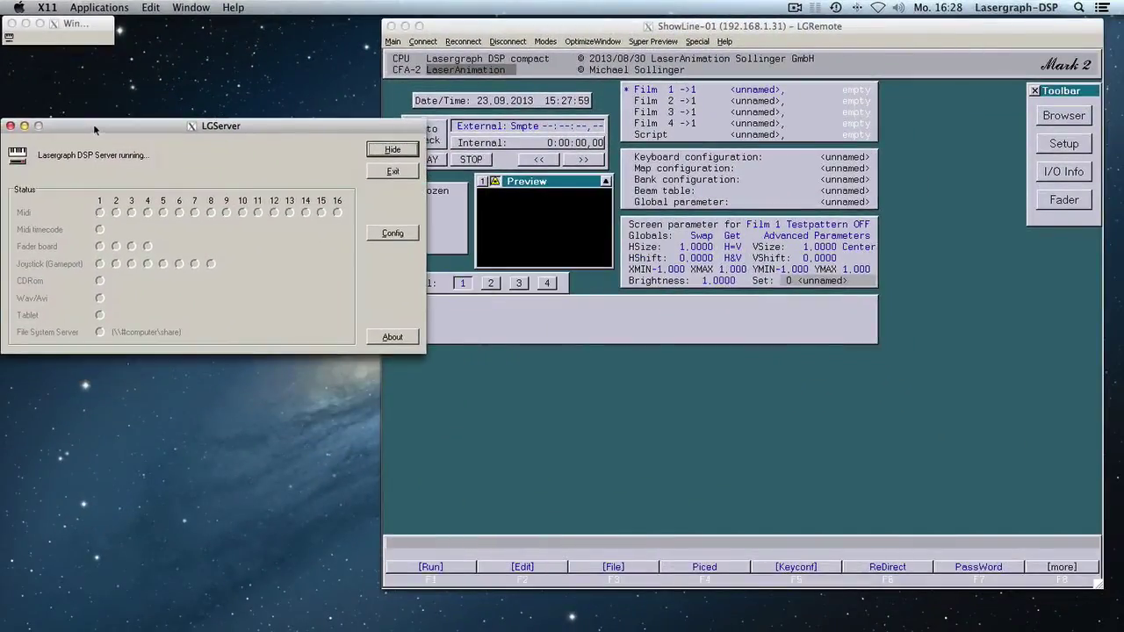
left_click_drag(95, 130, 97, 128)
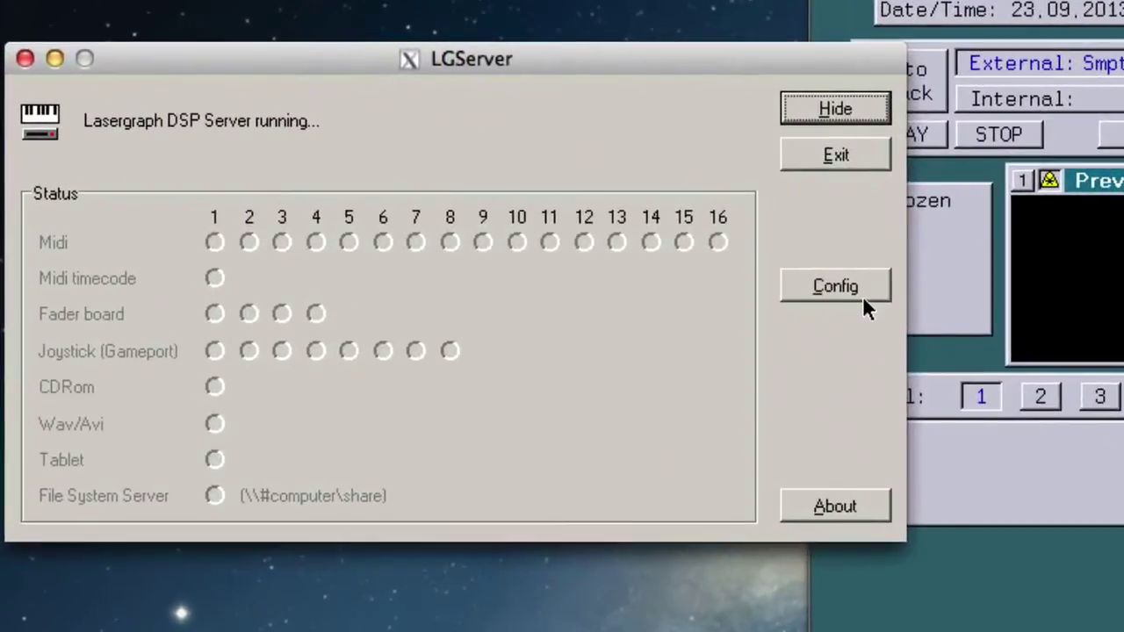
Enable the File System Server in the LGServer configuration and activate its first share with the name dsp.
left_click(835, 286)
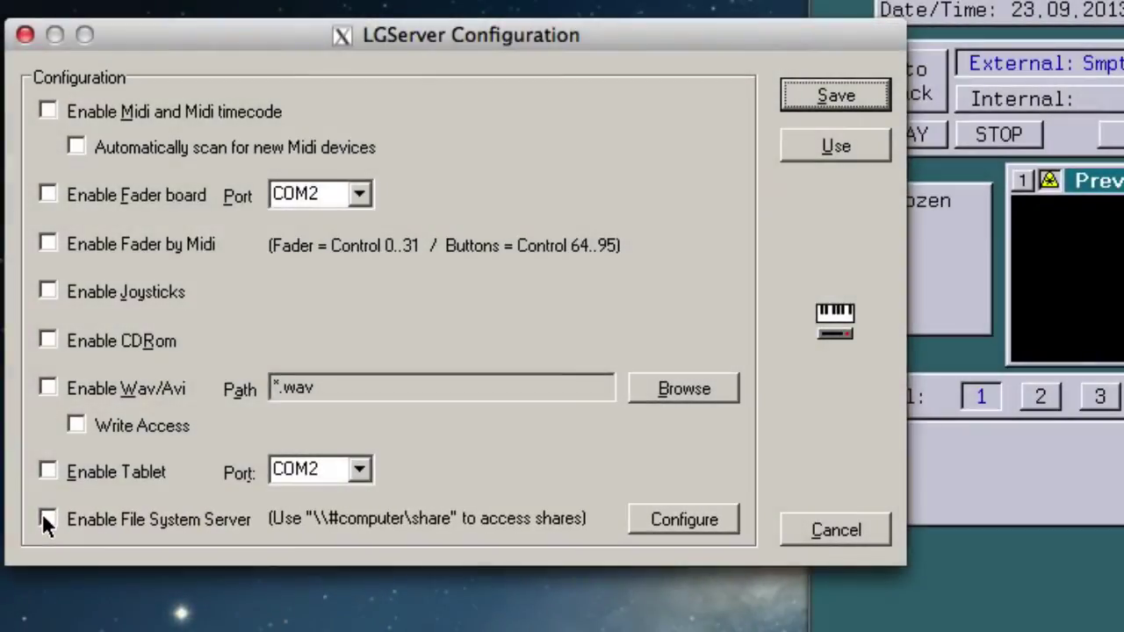
left_click(48, 519)
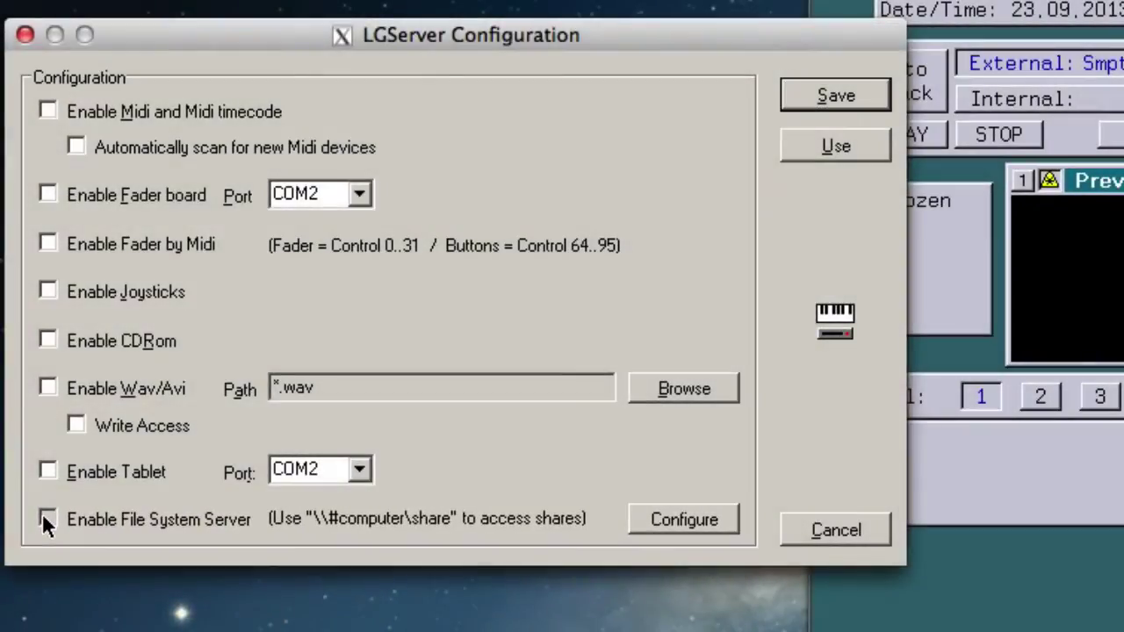
left_click(684, 518)
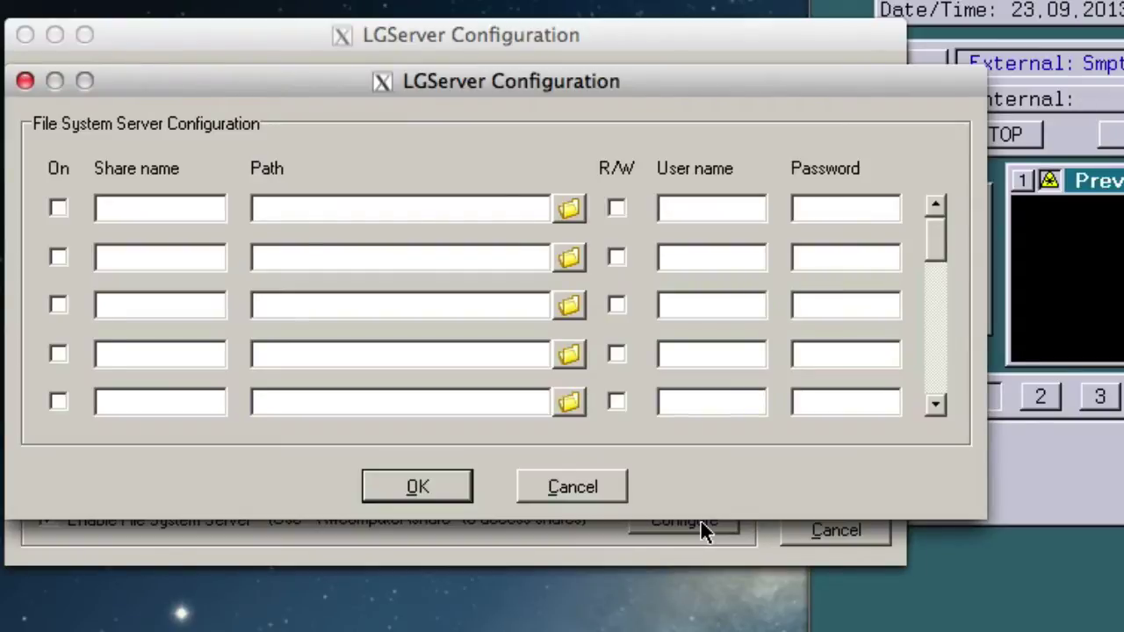
left_click(57, 208)
left_click(106, 207)
type("dro")
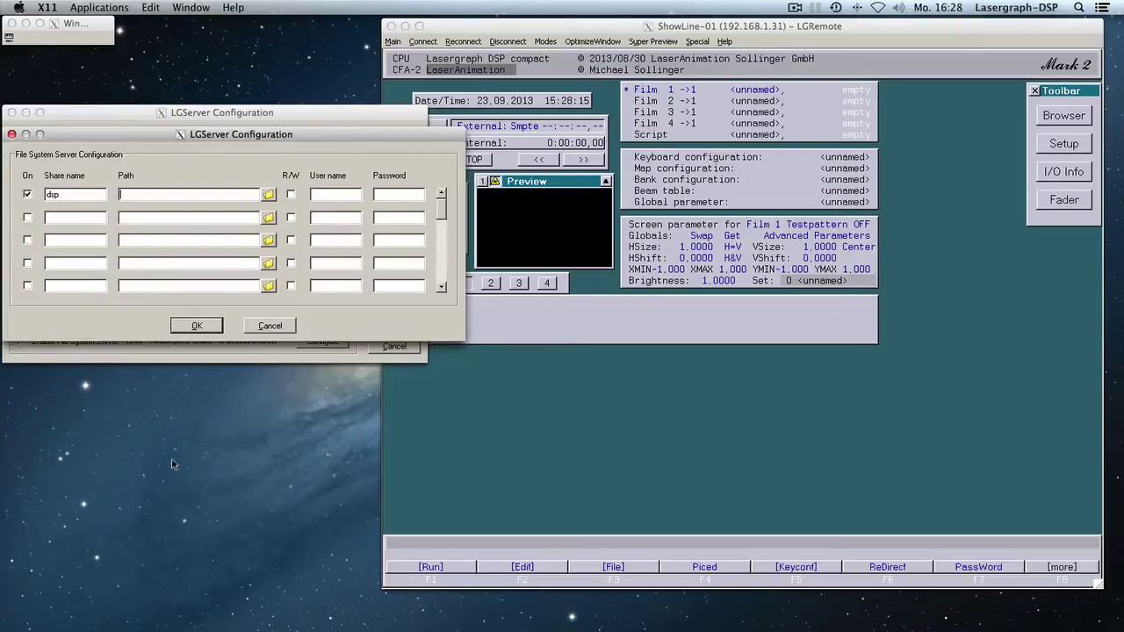
Create a new folder on the Mac desktop and name it DSP.
right_click(173, 465)
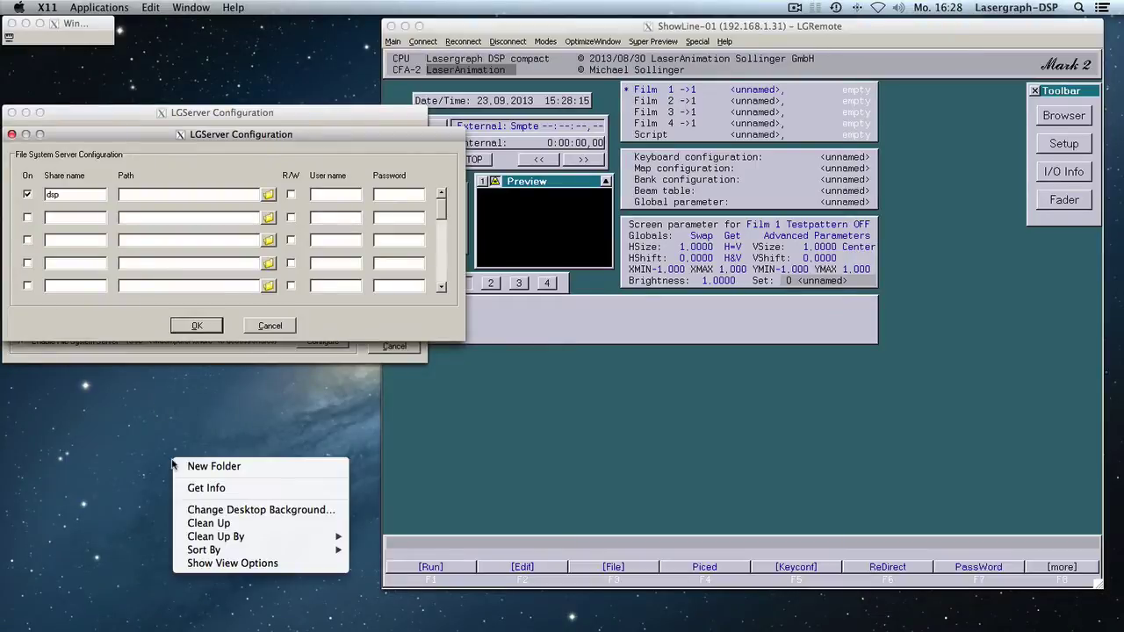
left_click(197, 464)
left_click(162, 501)
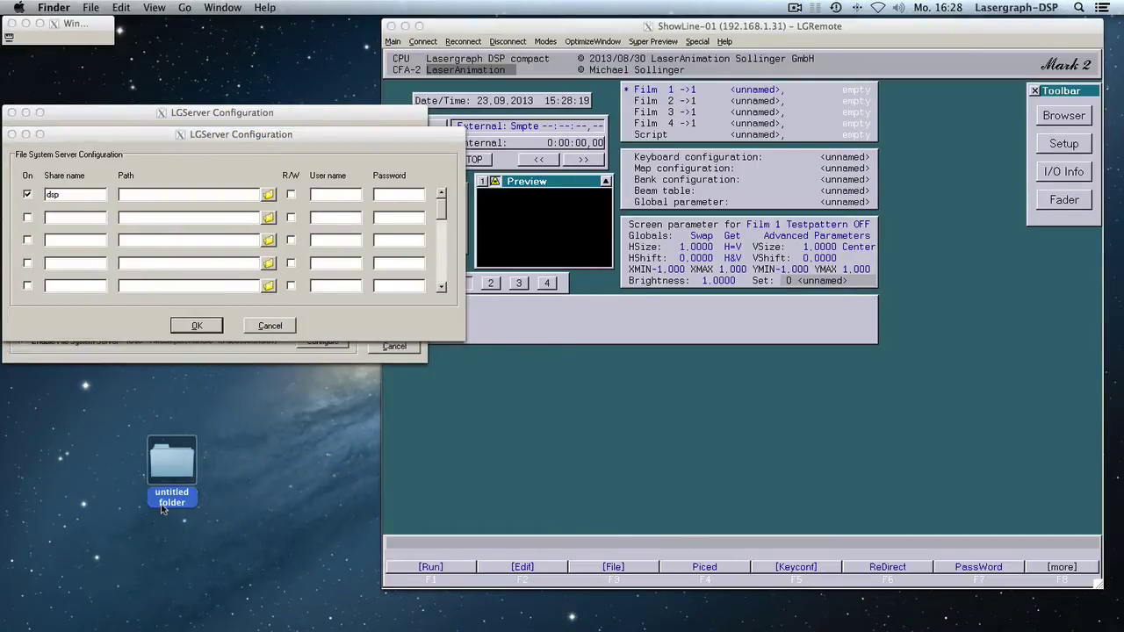
type("DSP")
key("Return")
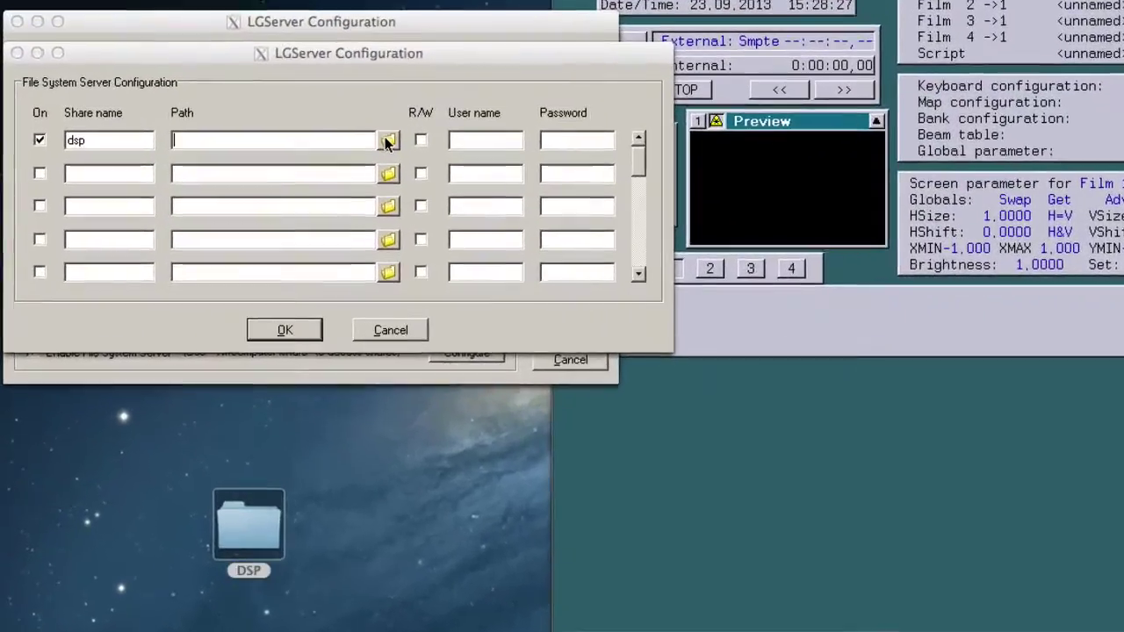
Set the dsp share's path to the DSP folder on the desktop and allow read/write access.
left_click(266, 197)
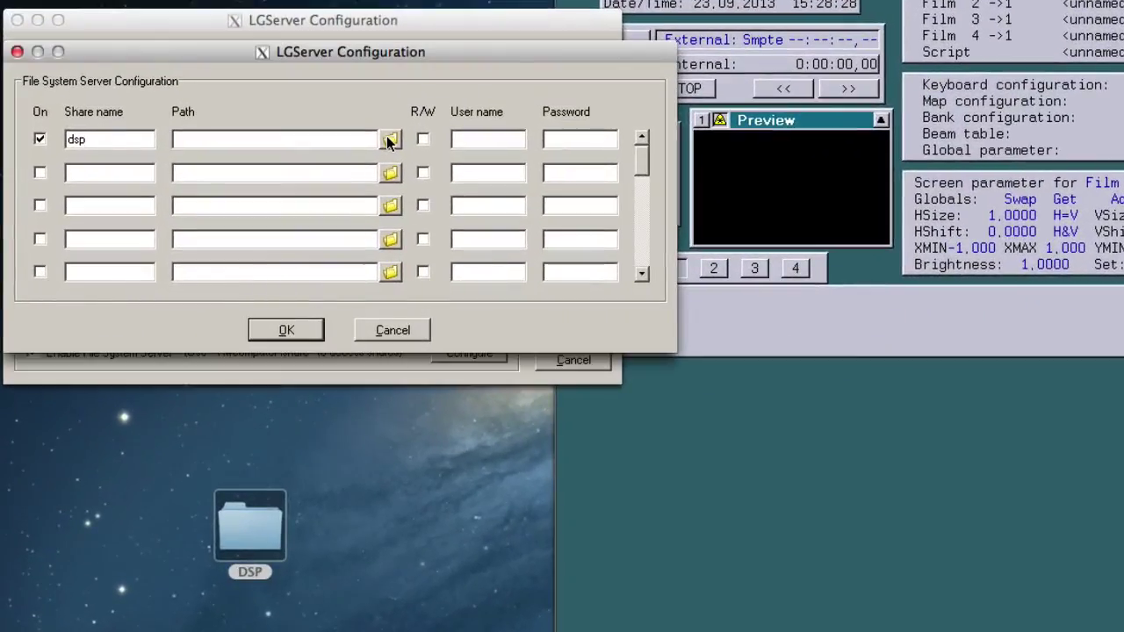
left_click(391, 141)
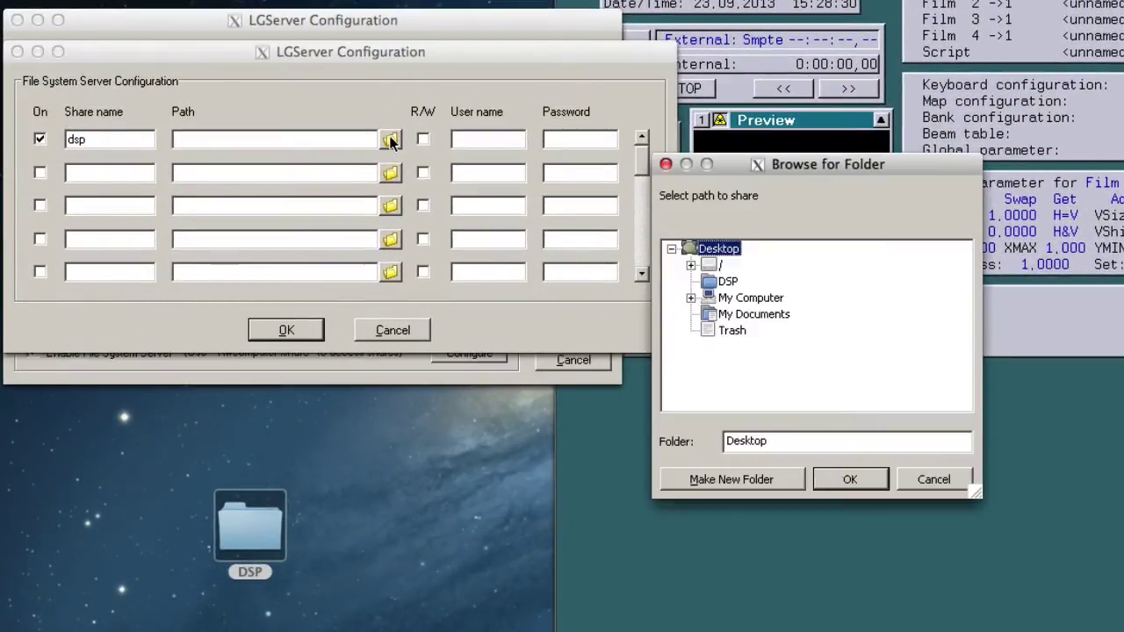
left_click(725, 282)
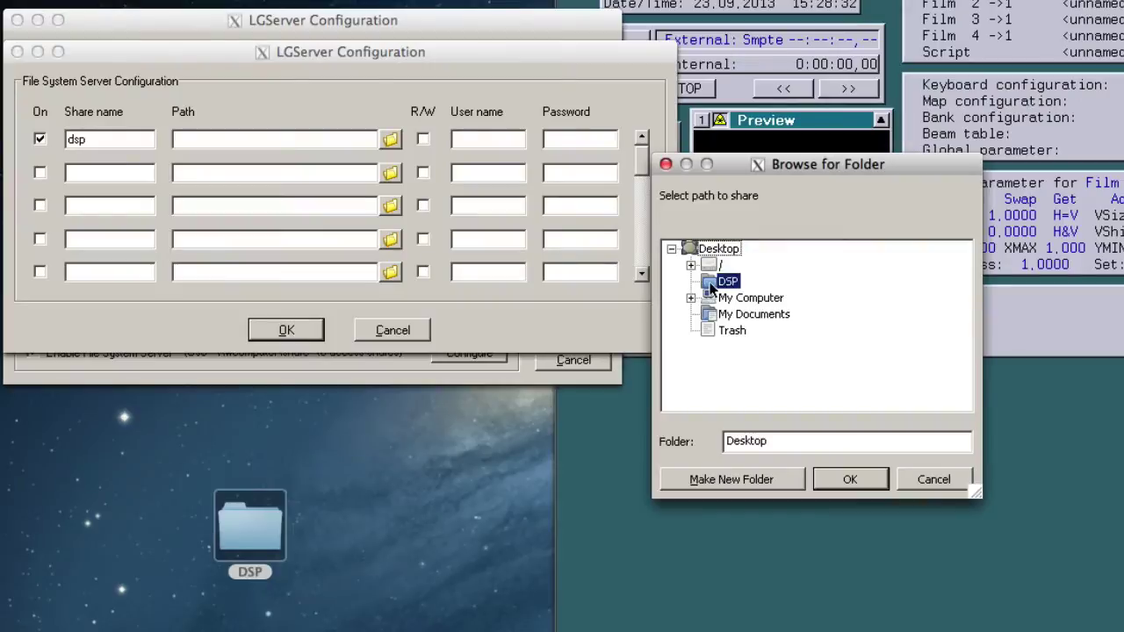
left_click(855, 477)
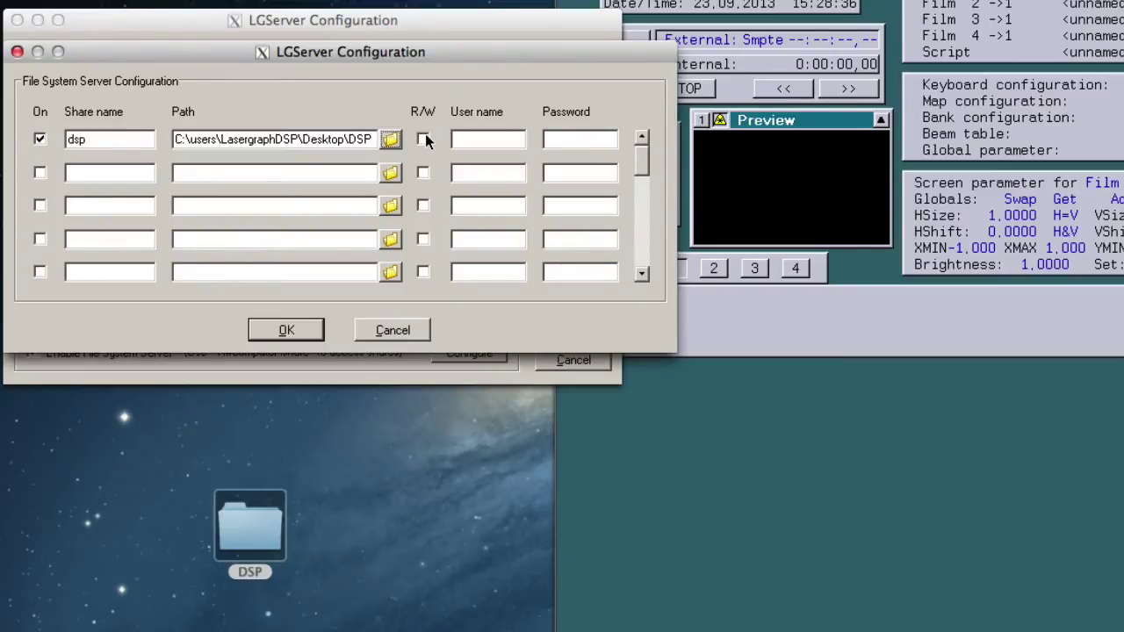
left_click(424, 140)
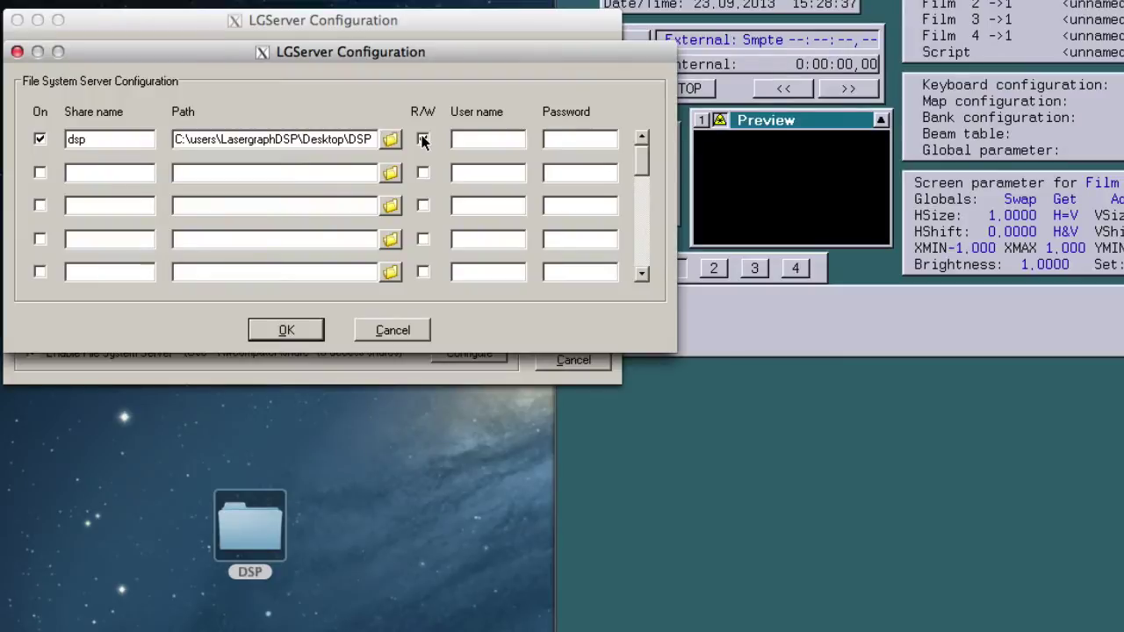
left_click(284, 331)
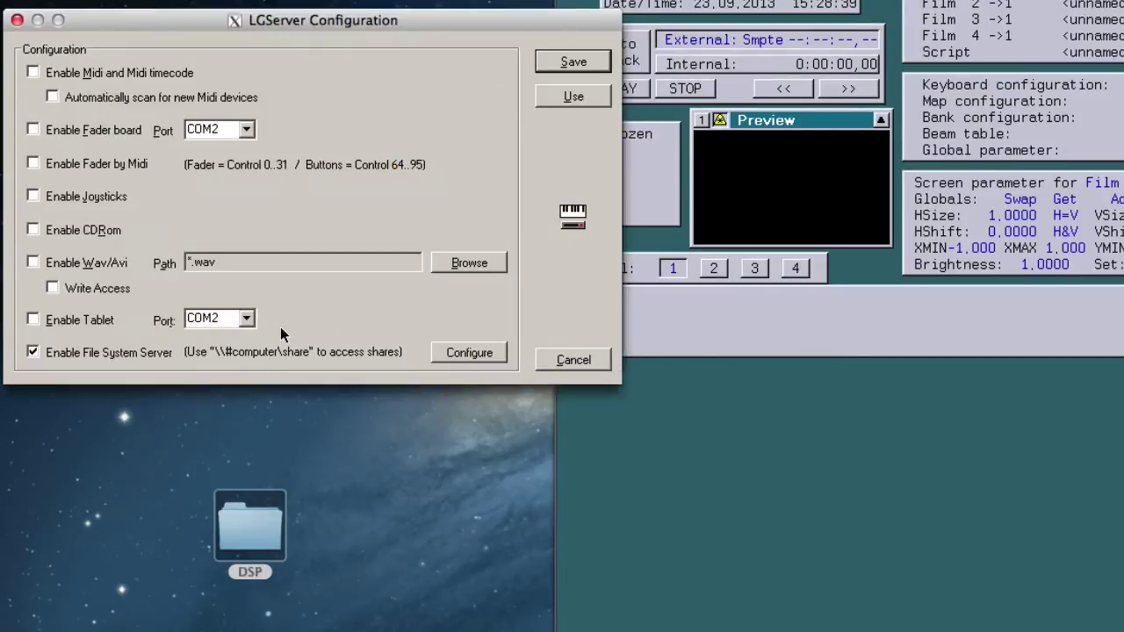
Save the server configuration and hide the LGServer window to return to LGRemote.
left_click(562, 67)
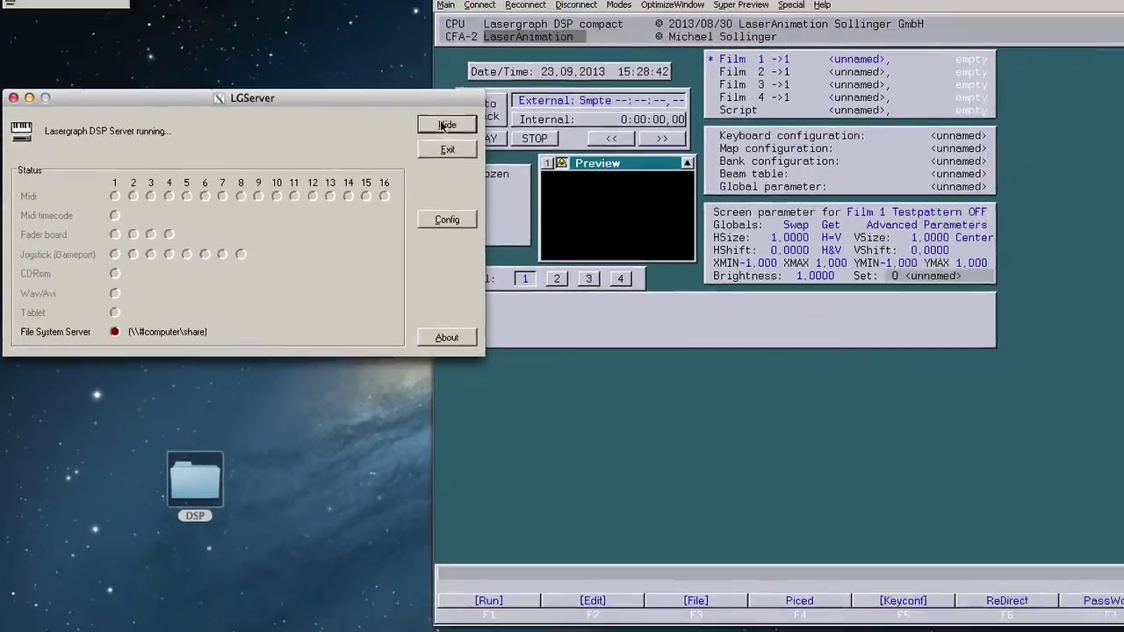
left_click(561, 66)
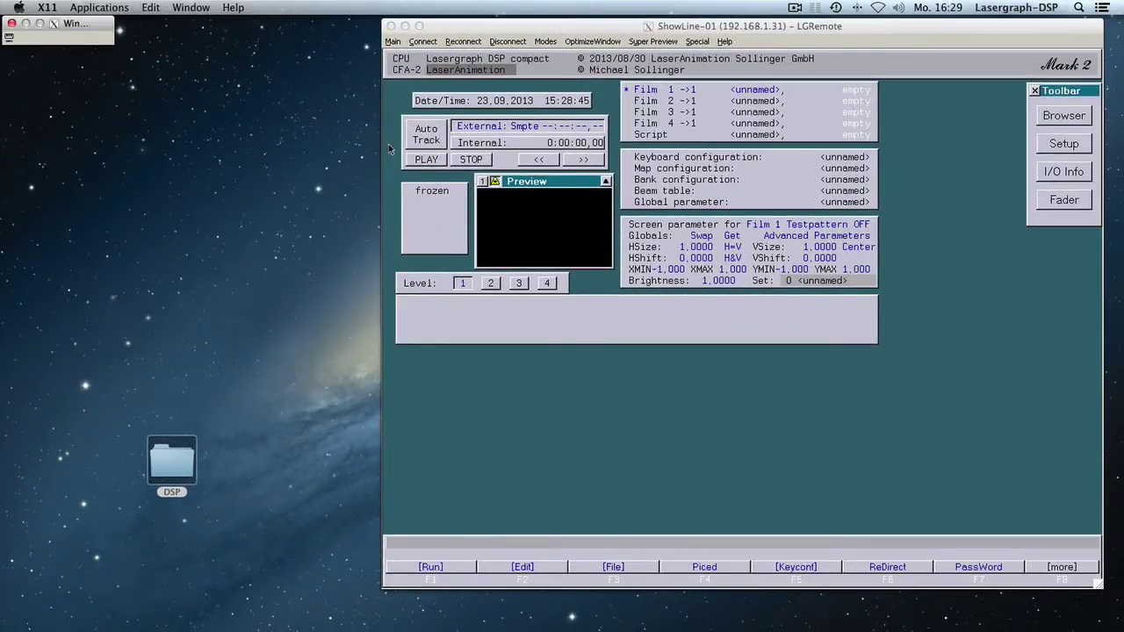
left_click(575, 407)
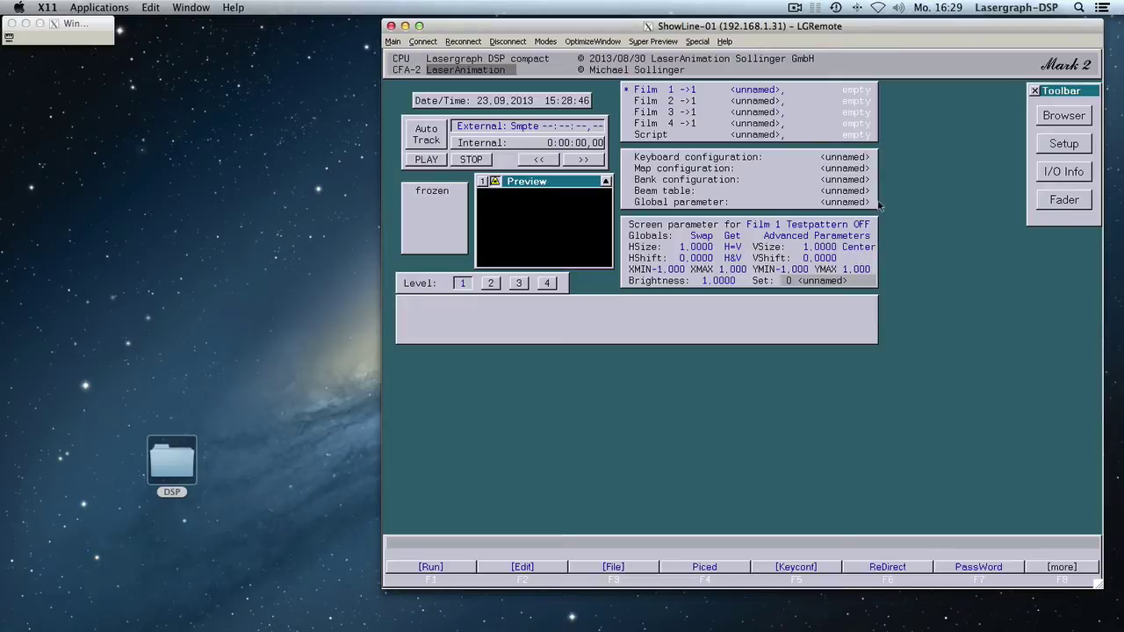
Enable device M: in the Lasergraph's File System Client setup.
left_click(1063, 143)
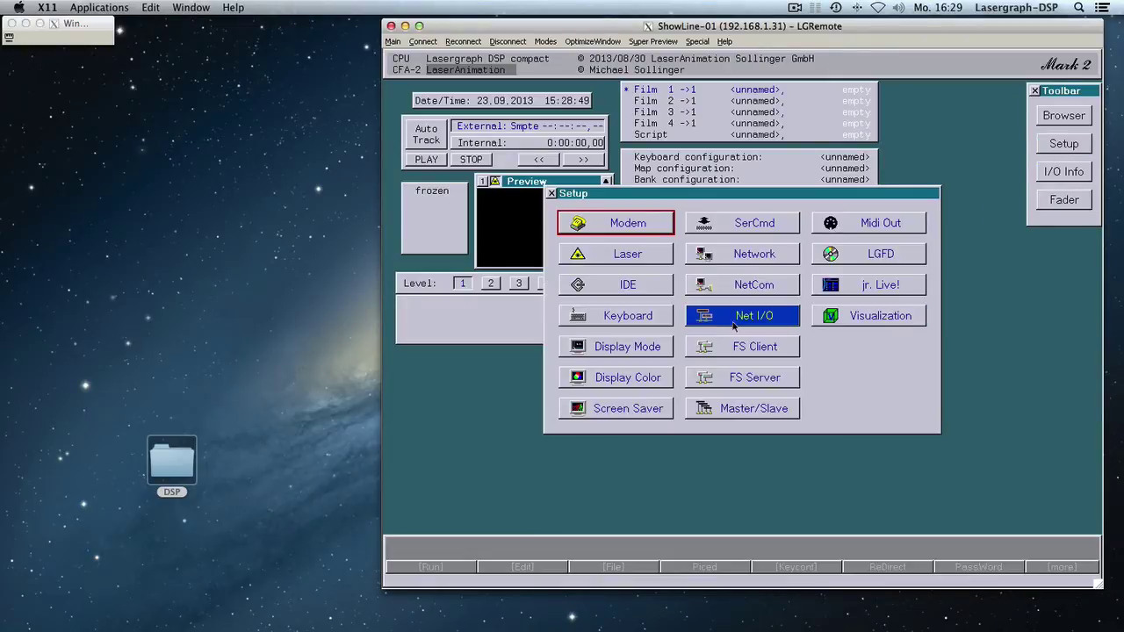
left_click(735, 348)
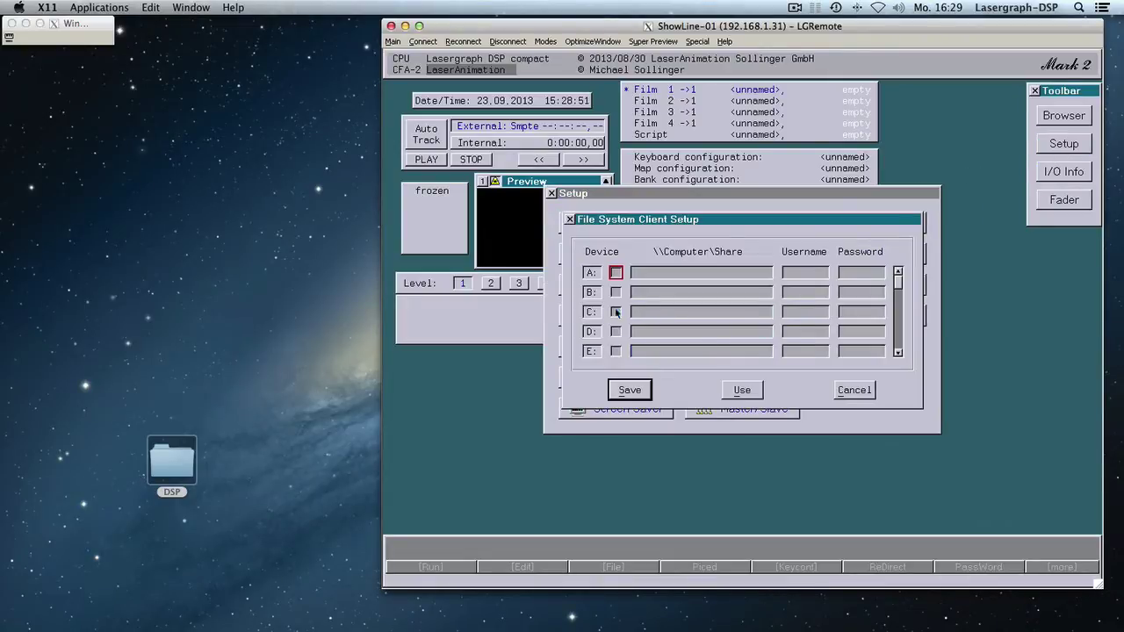
scroll(657, 327, "down", 5)
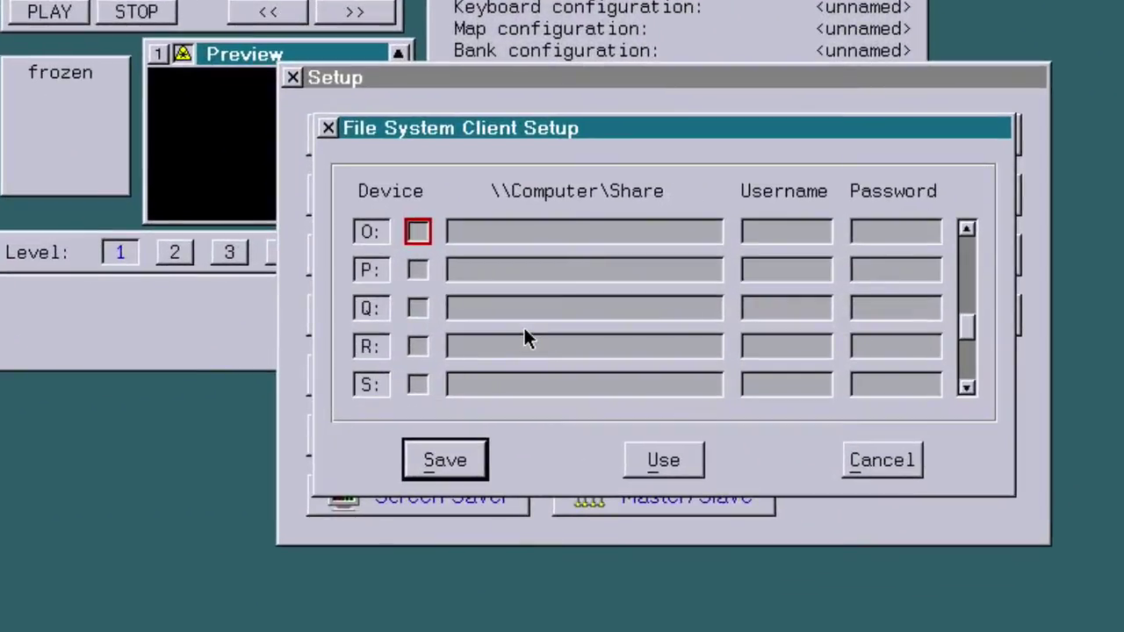
scroll(524, 333, "up", 3)
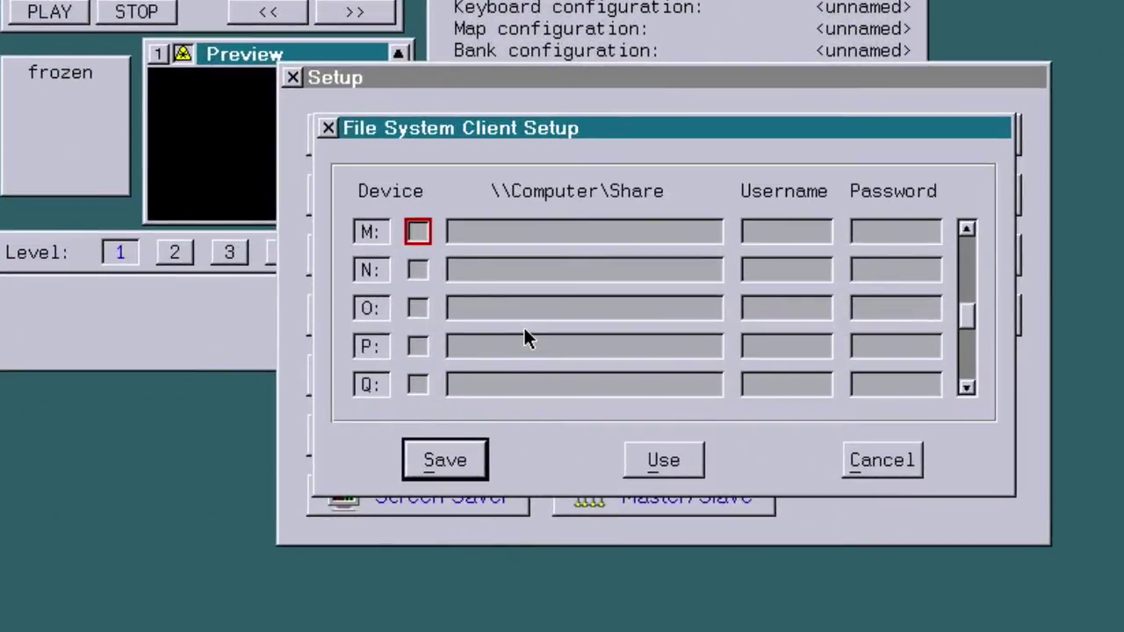
left_click(418, 271)
Assign the share \\#192.168.1.222\dsp to device M:, save the client setup and close the setup window.
left_click(491, 271)
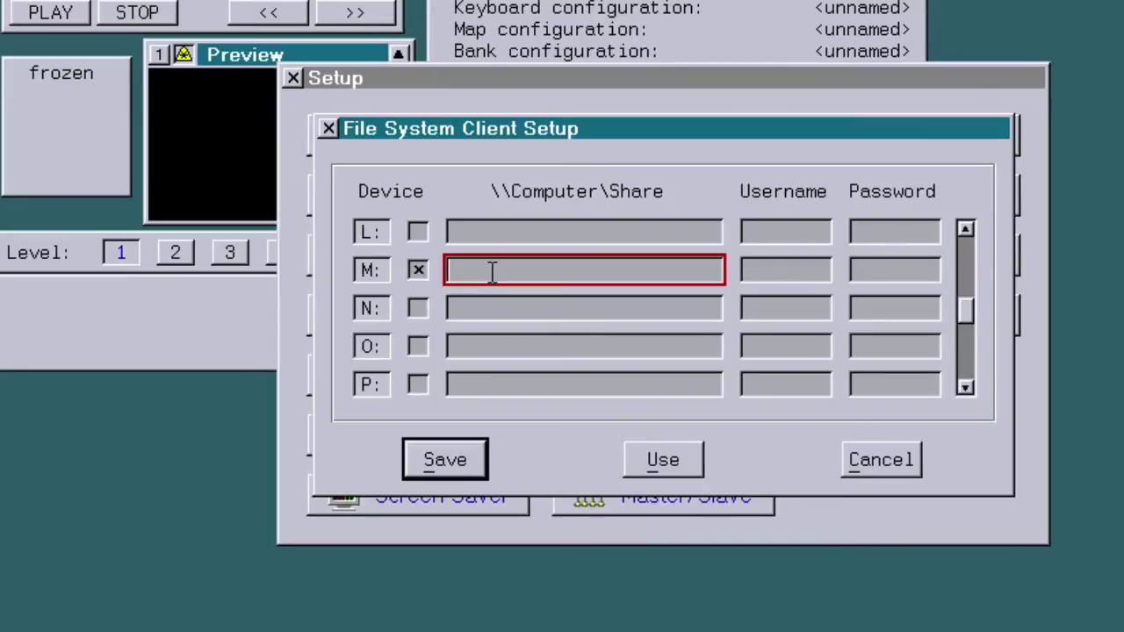
type("\\\\#192.1")
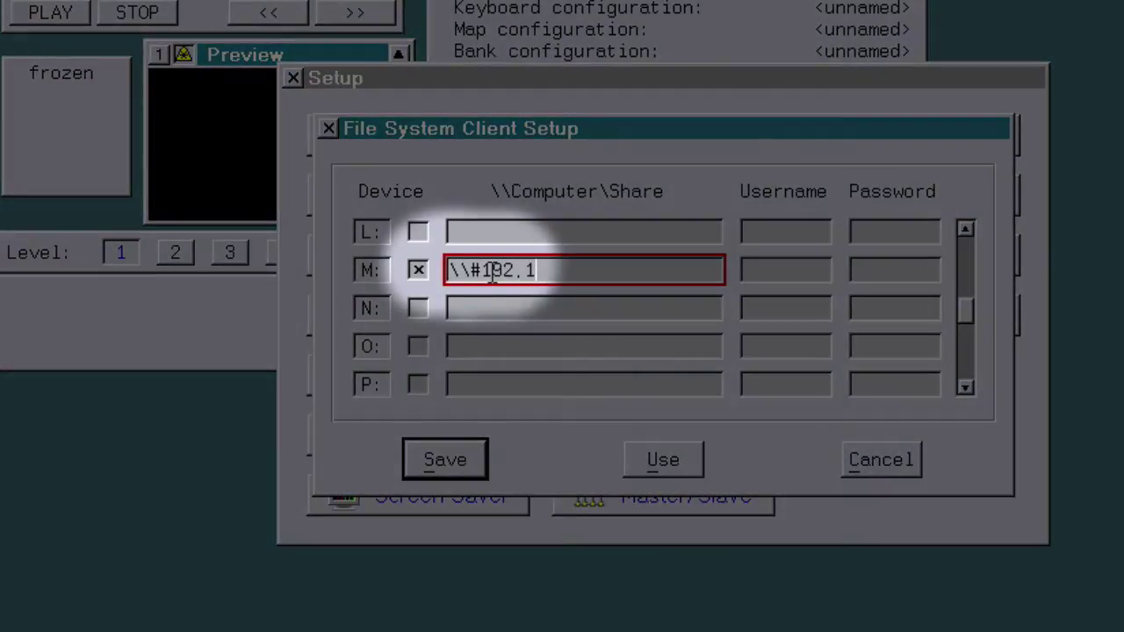
type("68.1.")
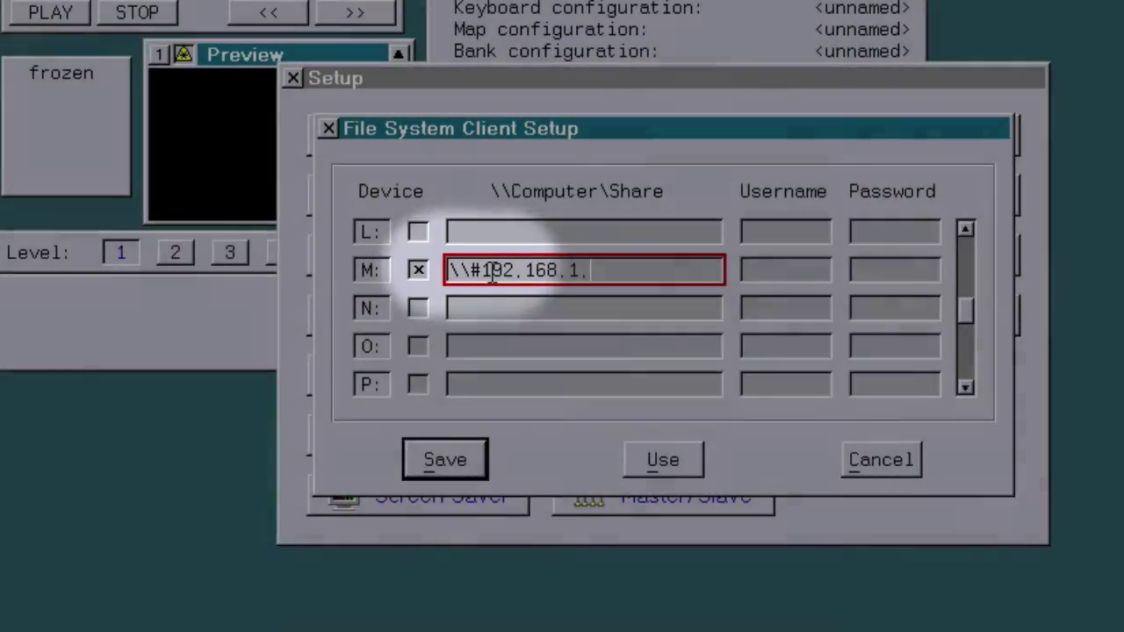
type("222")
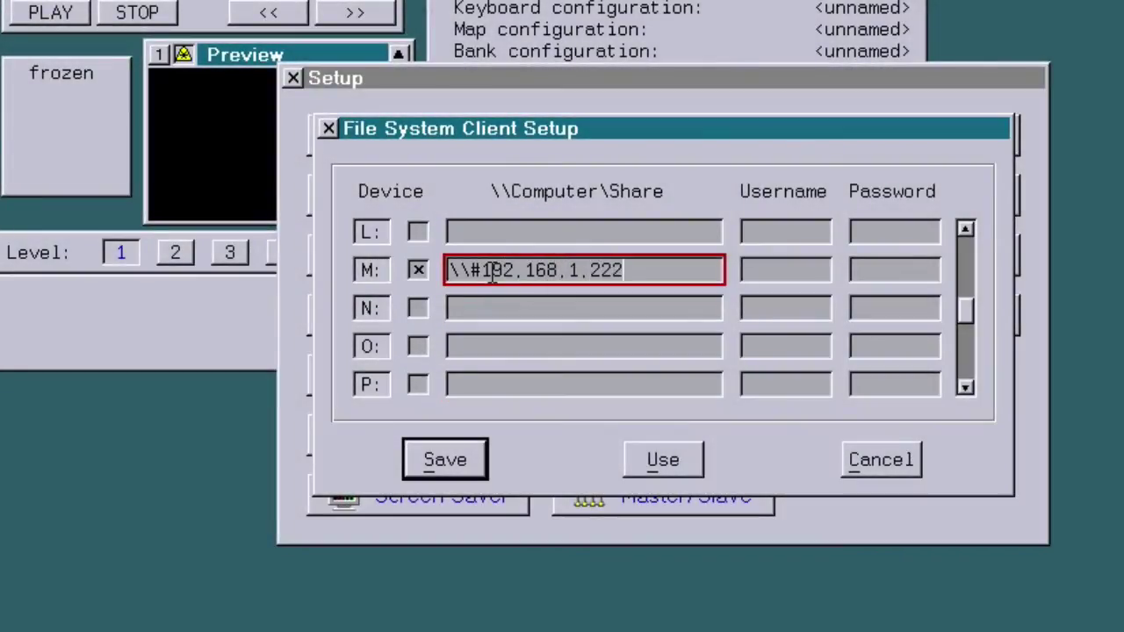
type("\\dsp")
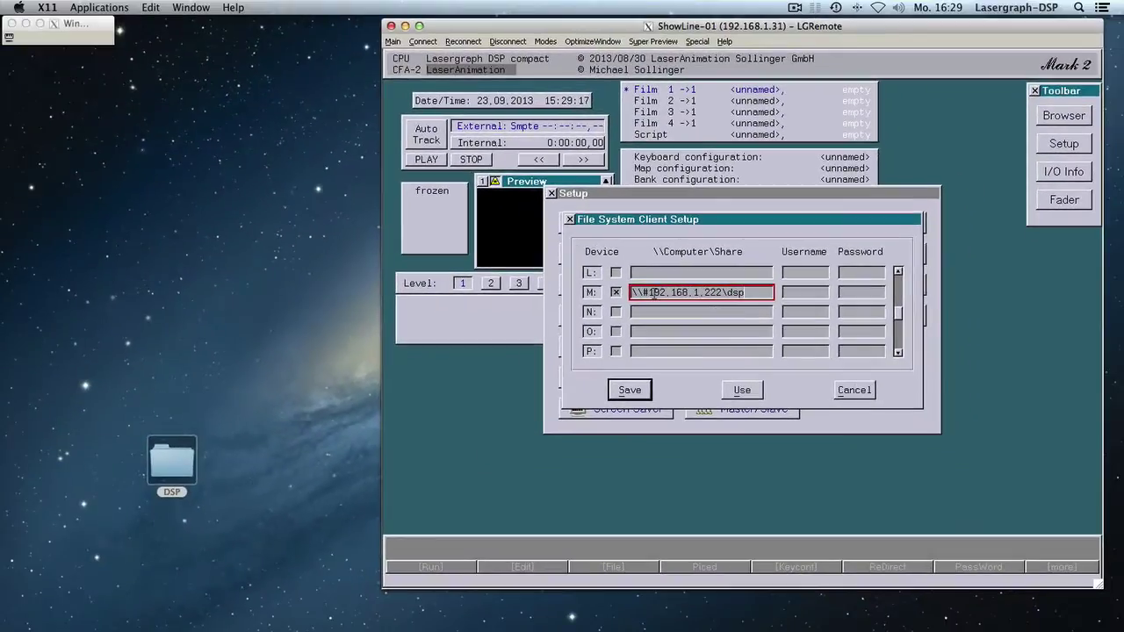
left_click(630, 389)
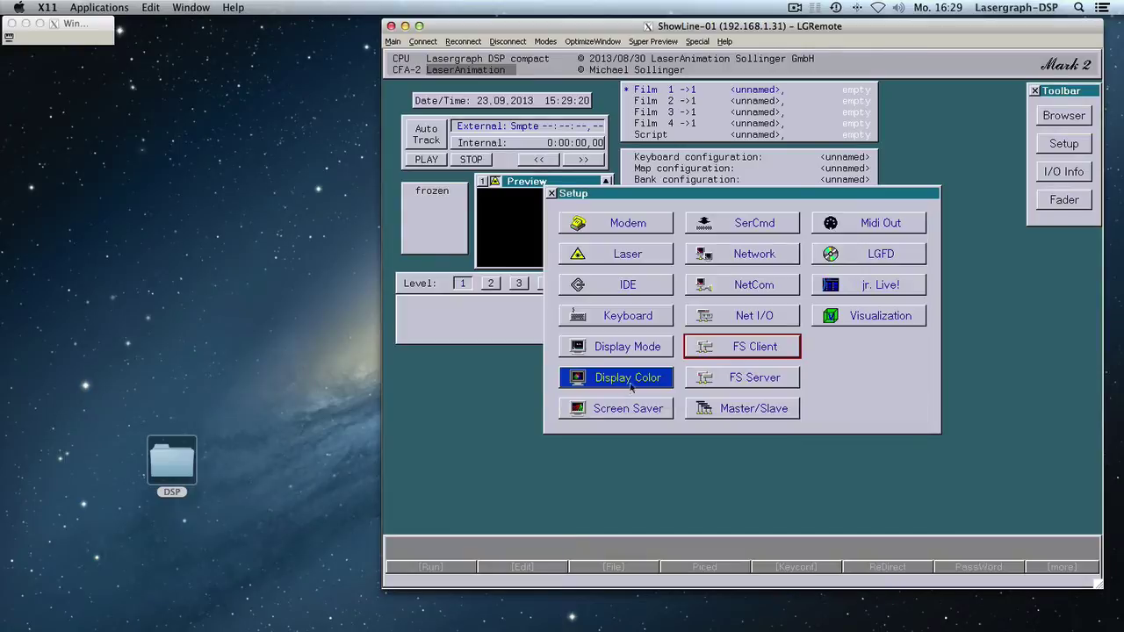
left_click(551, 193)
Switch the file listing to device M: and create a boot file there with the command cb test.
key("F3")
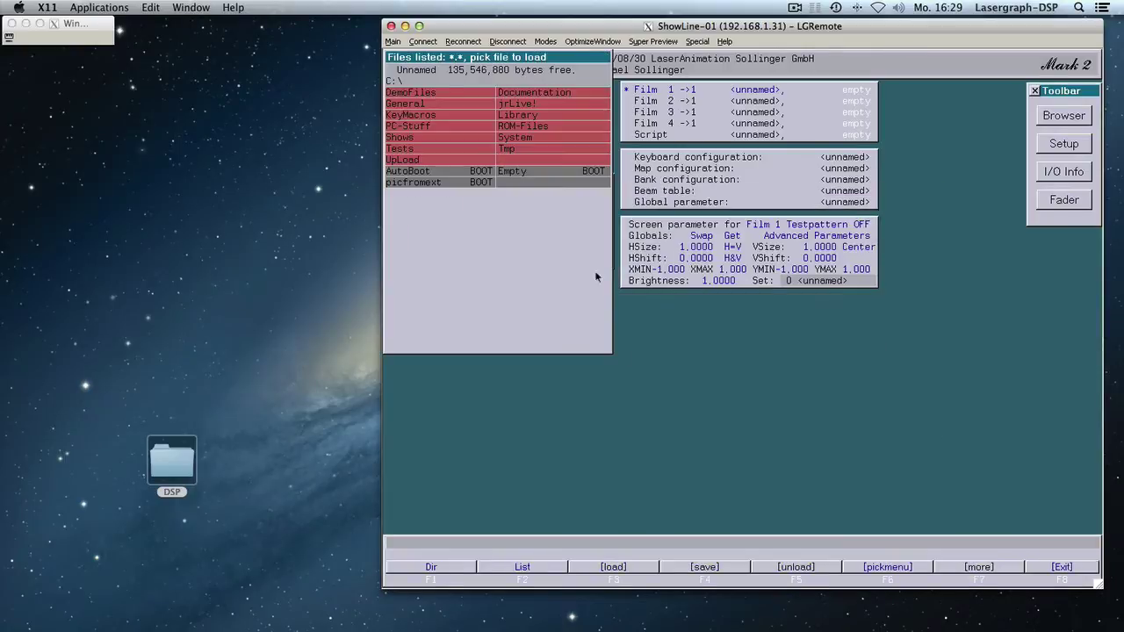
type("m:")
key("Return")
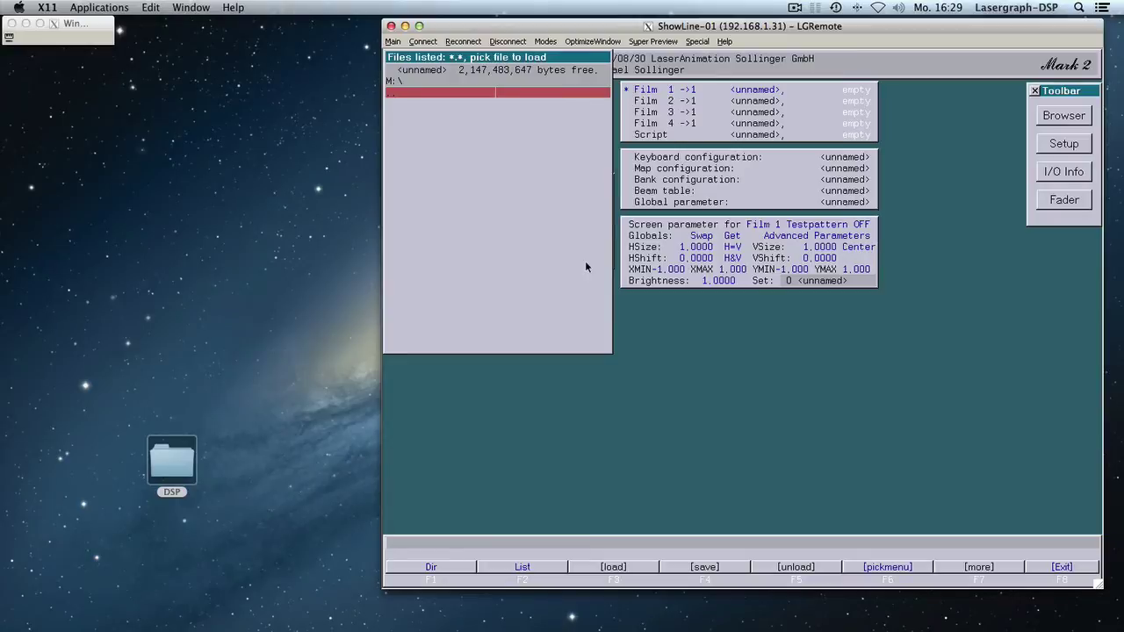
type("cb test")
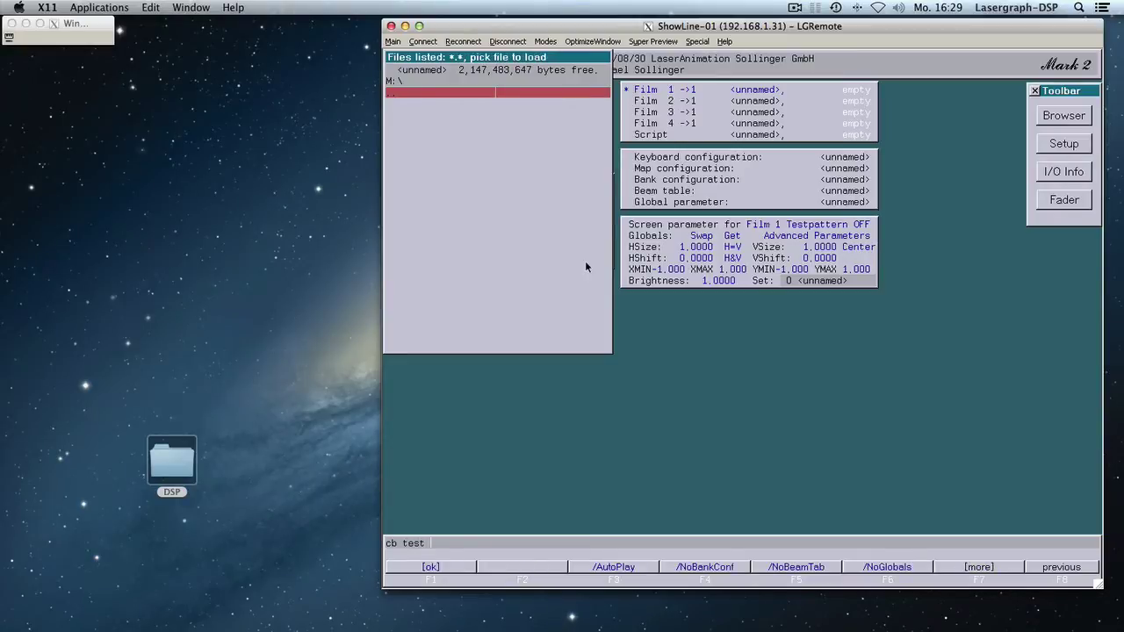
key("Return")
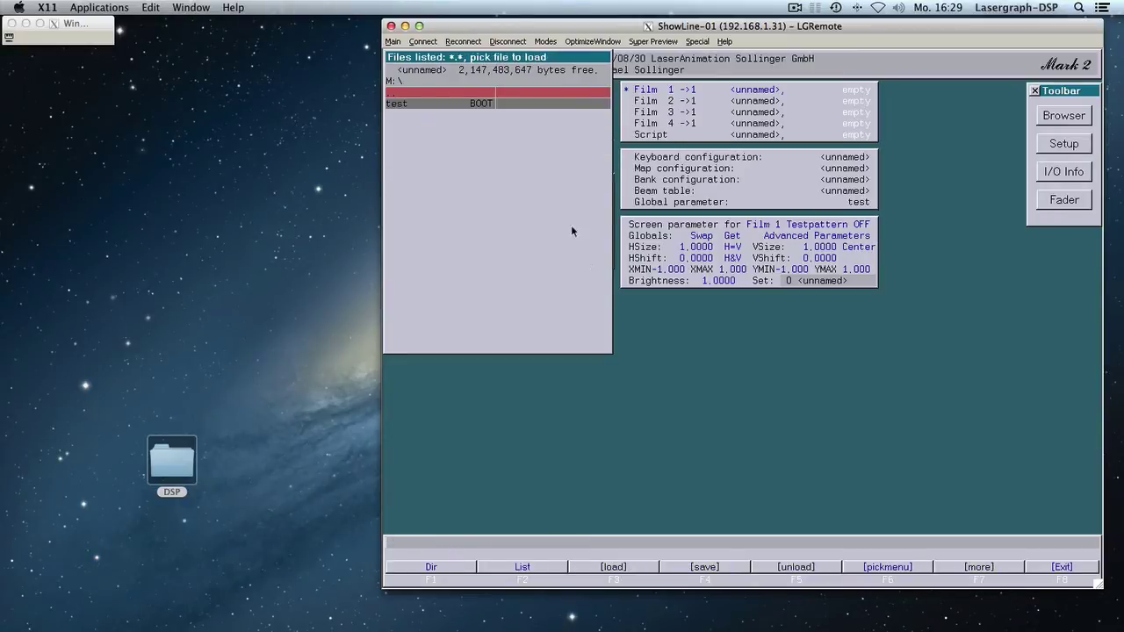
Examine the files inside test.BOOT in the desktop DSP folder, close the folder window and refresh the M: listing.
double_click(169, 466)
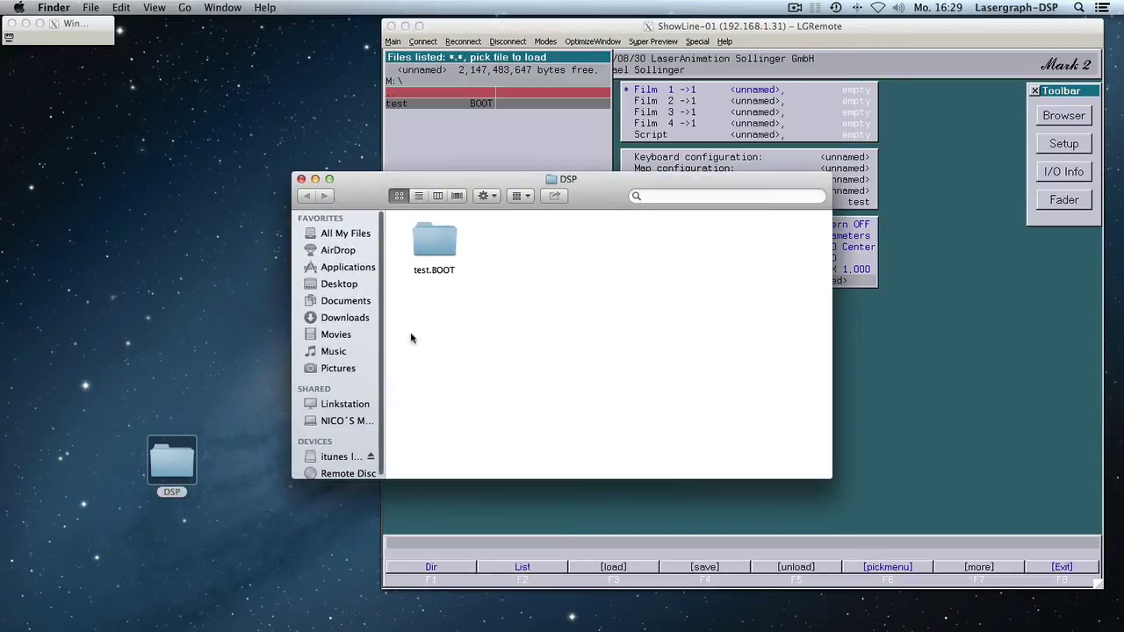
double_click(445, 253)
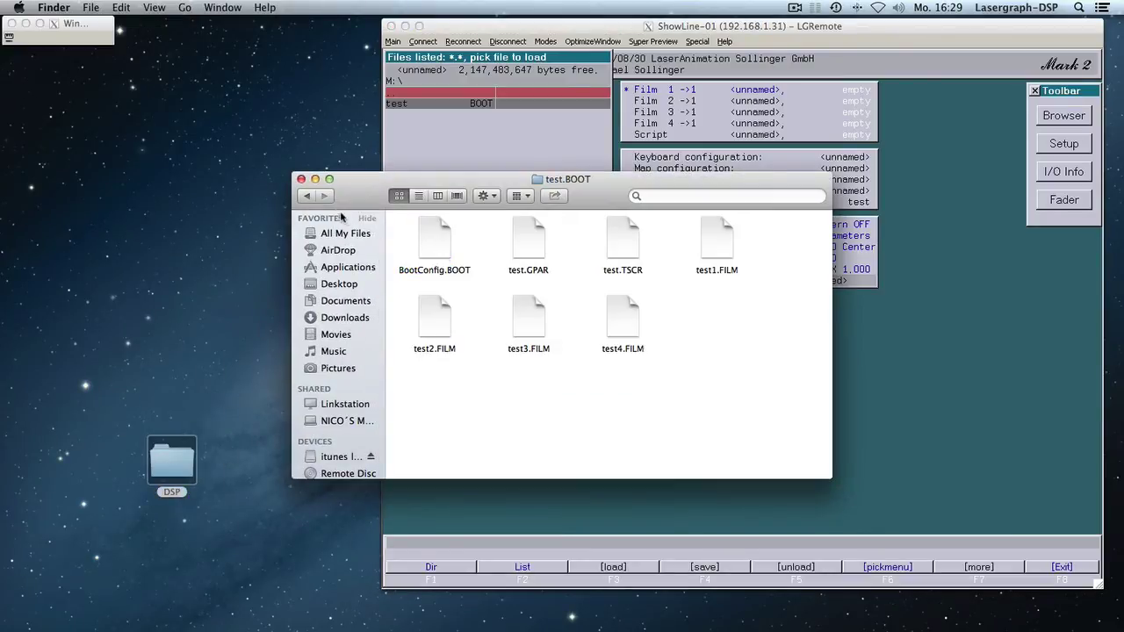
left_click(306, 195)
left_click_drag(366, 194, 254, 175)
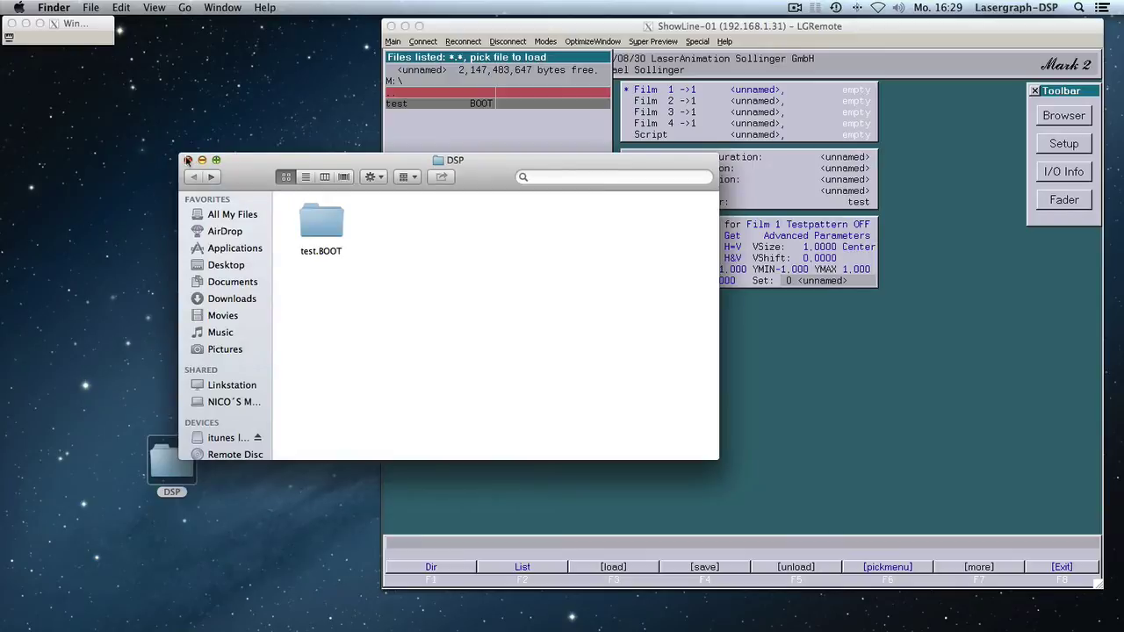
left_click(188, 160)
left_click(432, 90)
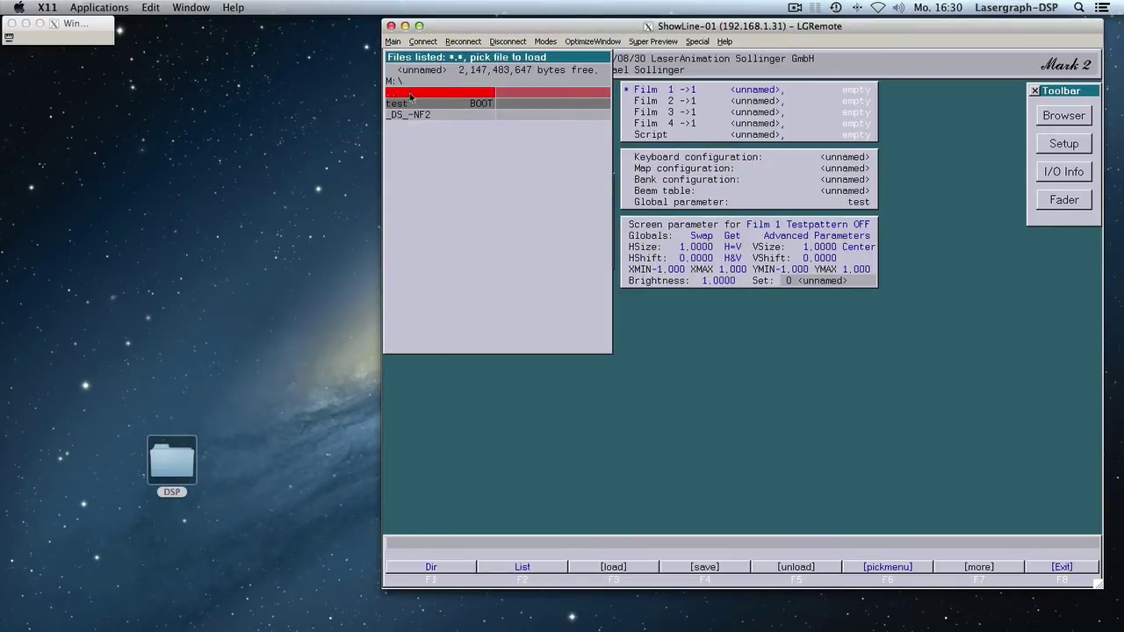
Create a new folder named DSP2 on the Mac desktop and close its open window.
right_click(218, 178)
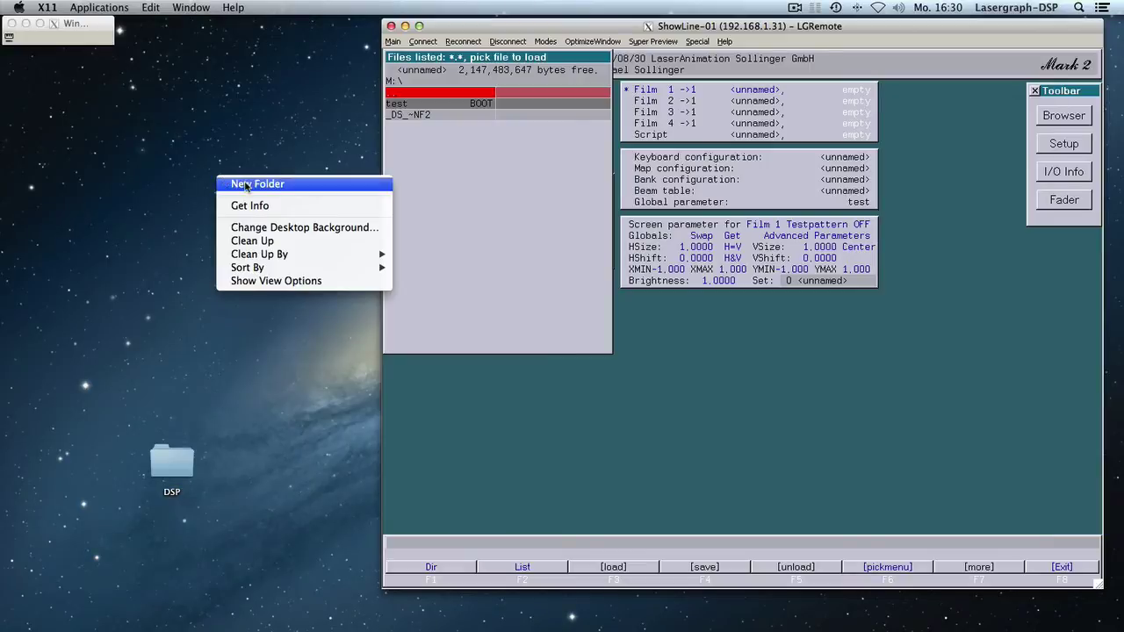
left_click(247, 185)
left_click(214, 213)
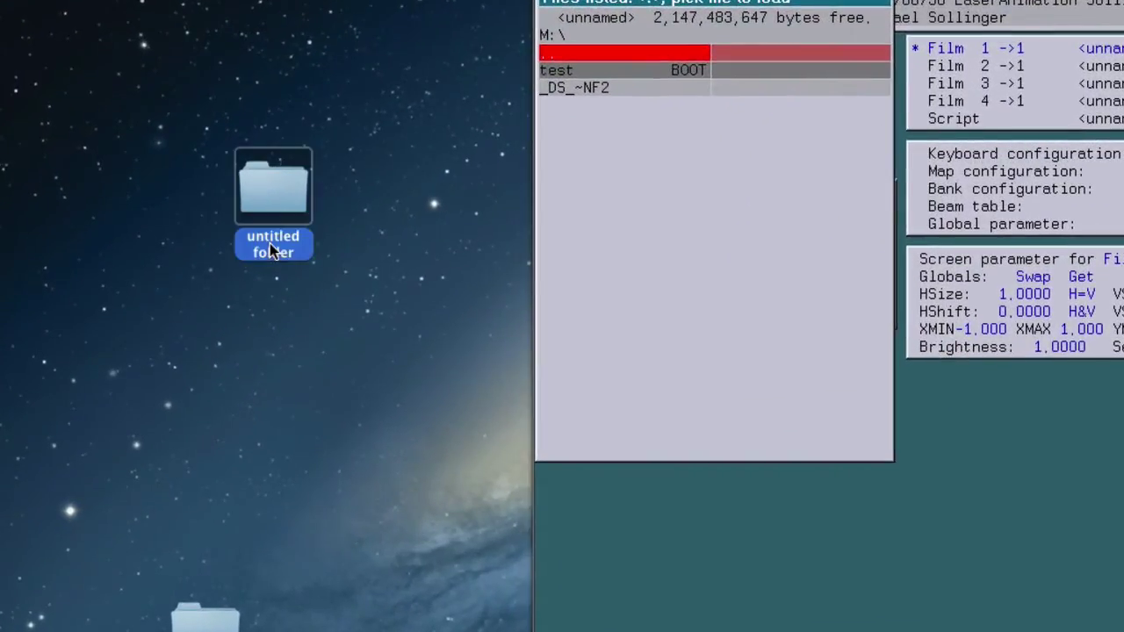
double_click(271, 245)
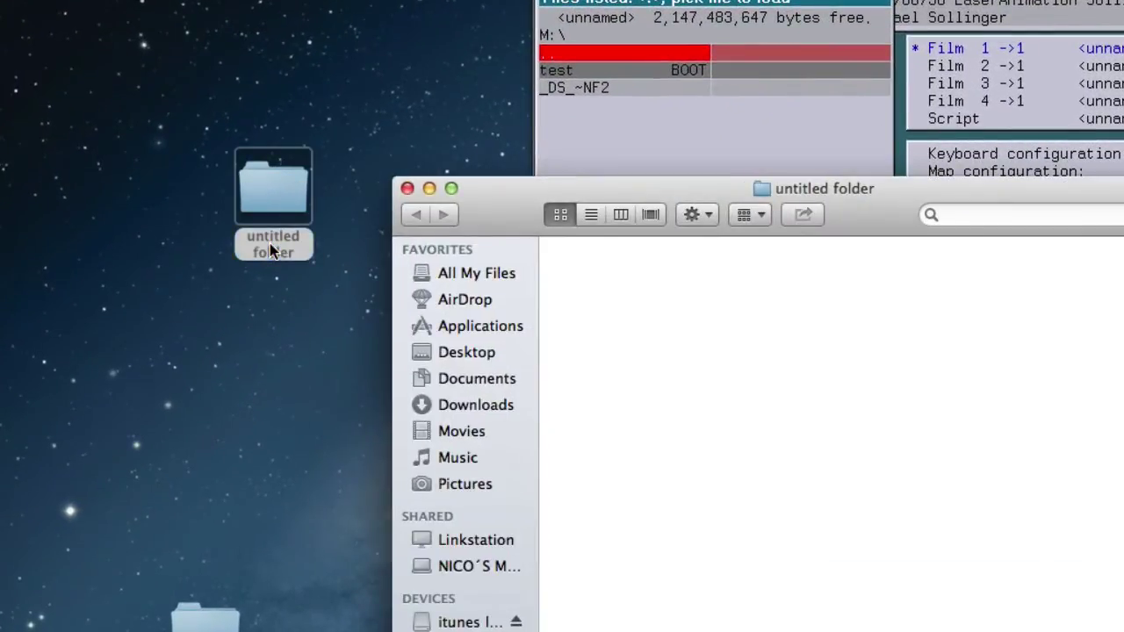
left_click(272, 250)
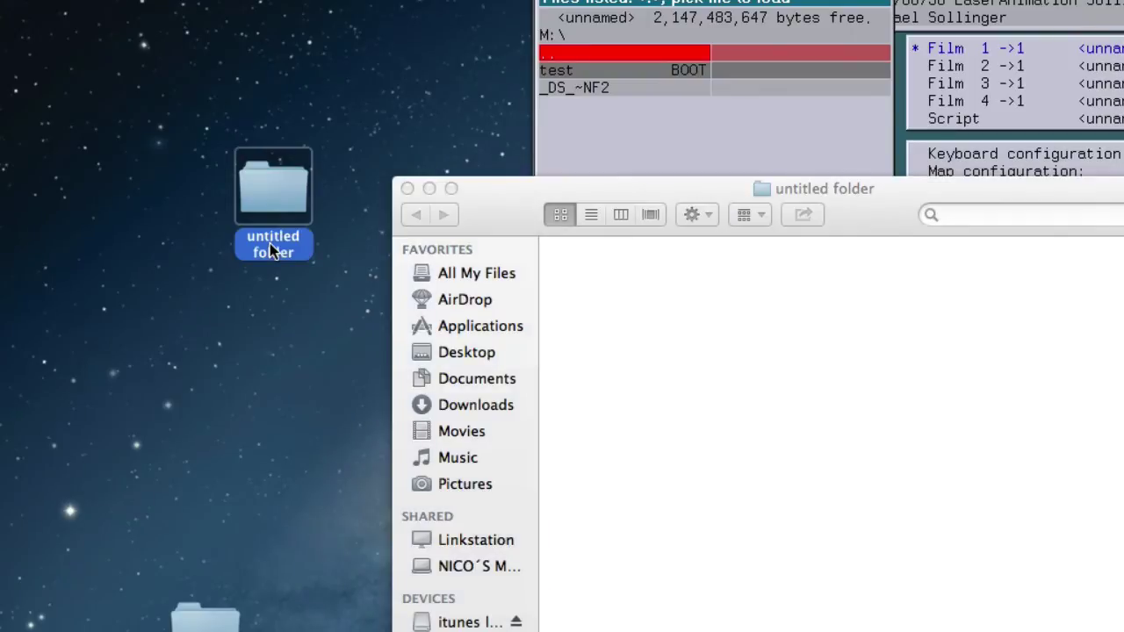
key("Return")
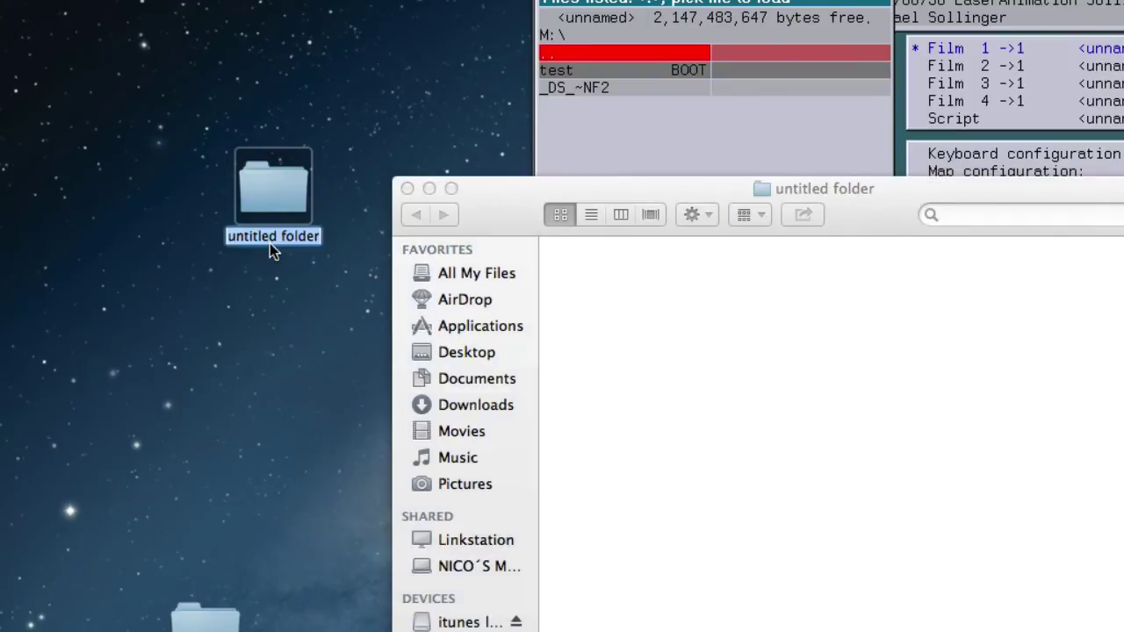
type("DSP2")
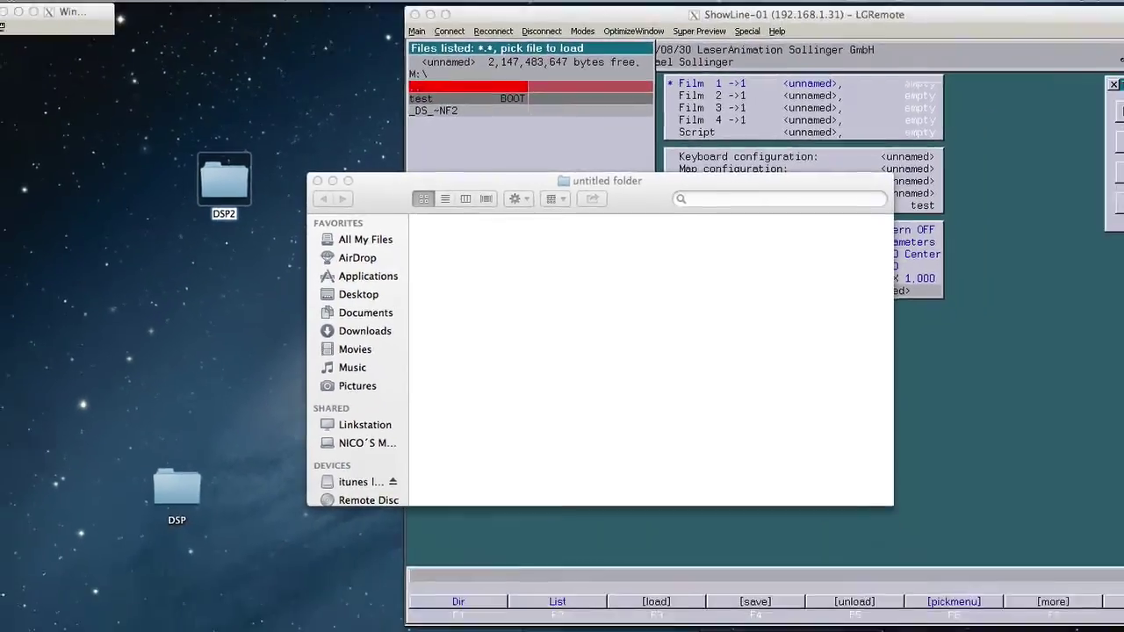
key("Return")
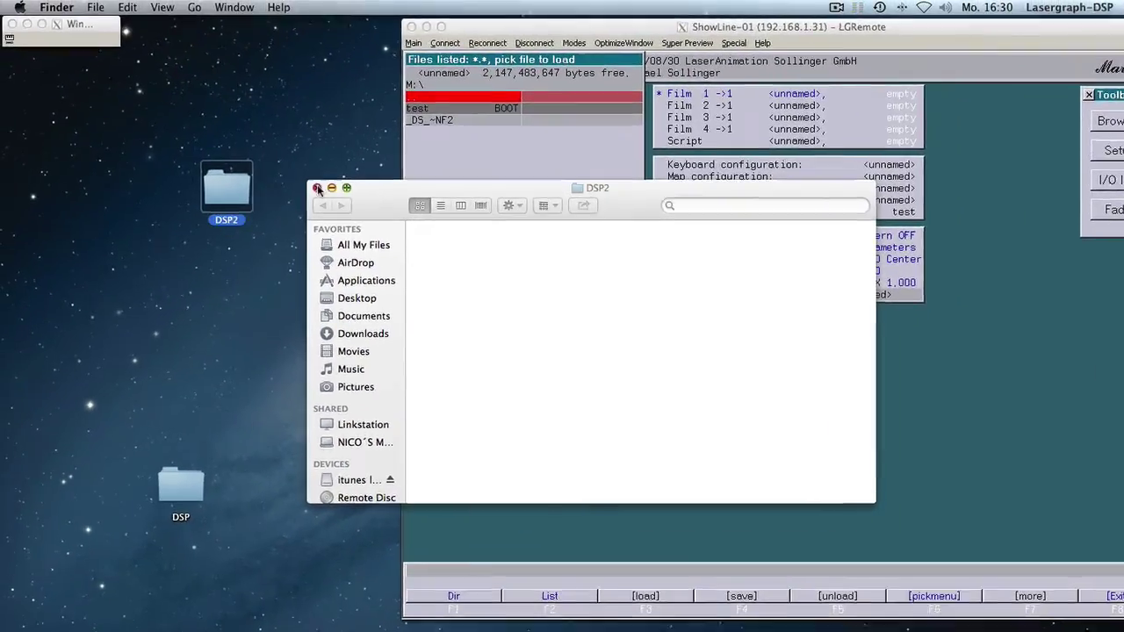
left_click(301, 179)
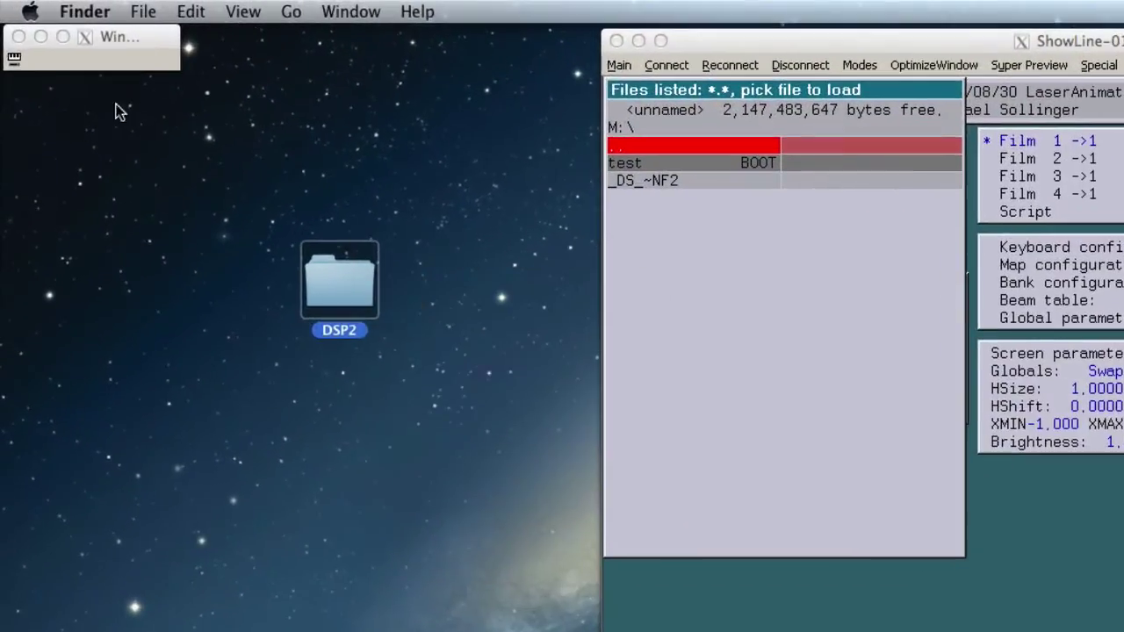
Enable a second share named XYZ in LGServer's File System Server configuration.
double_click(16, 60)
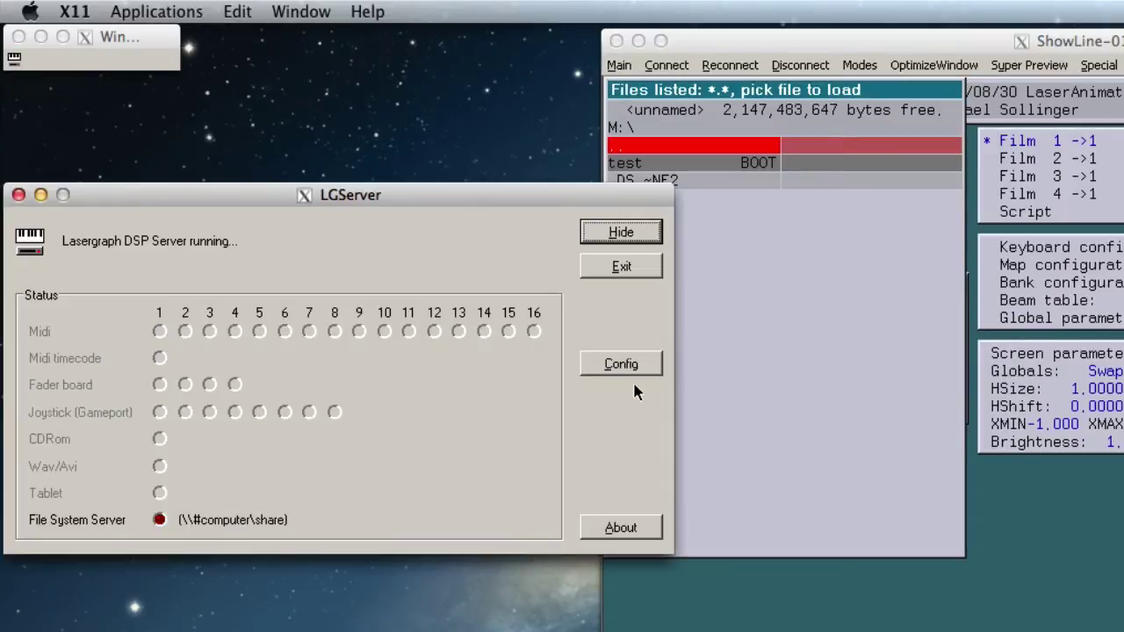
left_click(623, 365)
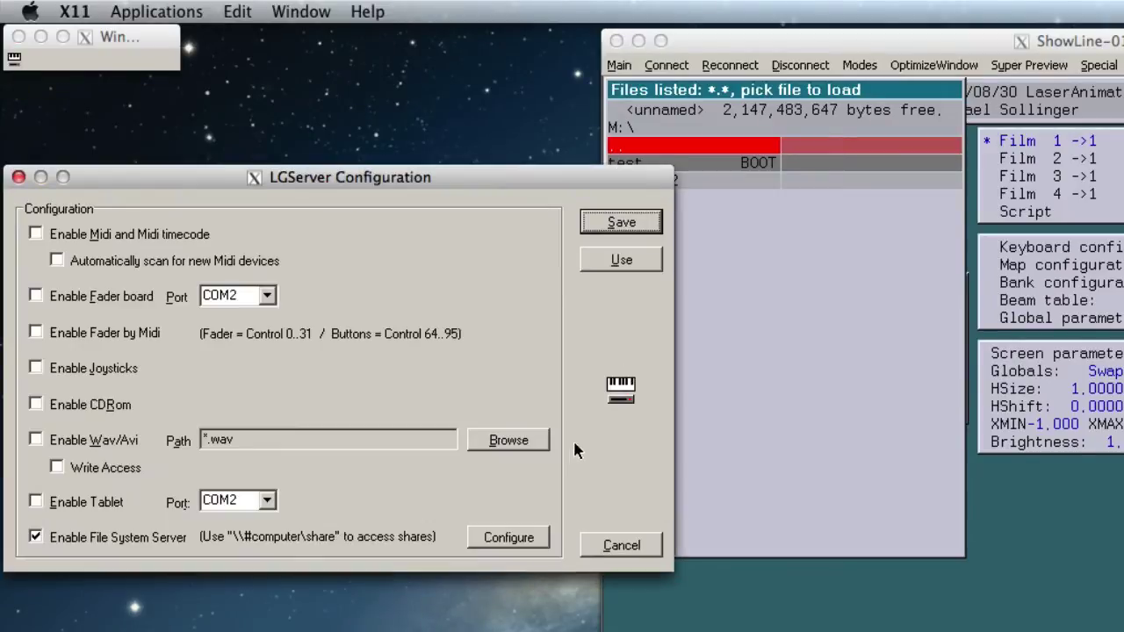
left_click(499, 541)
left_click(43, 342)
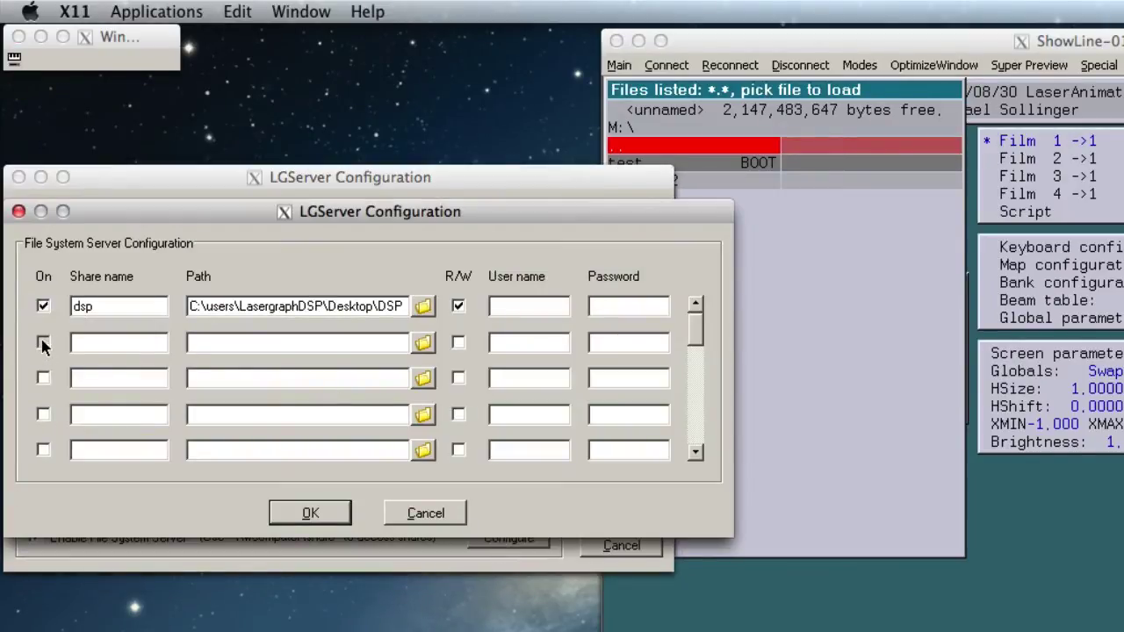
left_click(99, 342)
type("XYZ")
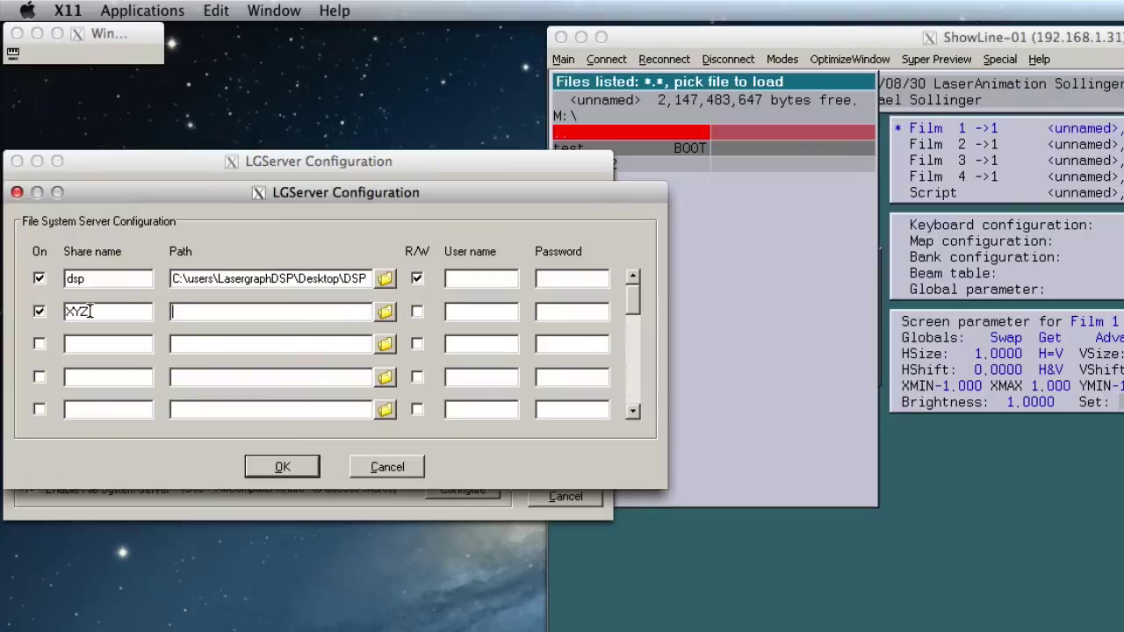
key("Tab")
Point the XYZ share to the desktop folder DSP2, allow read/write access and save the server configuration.
left_click(383, 314)
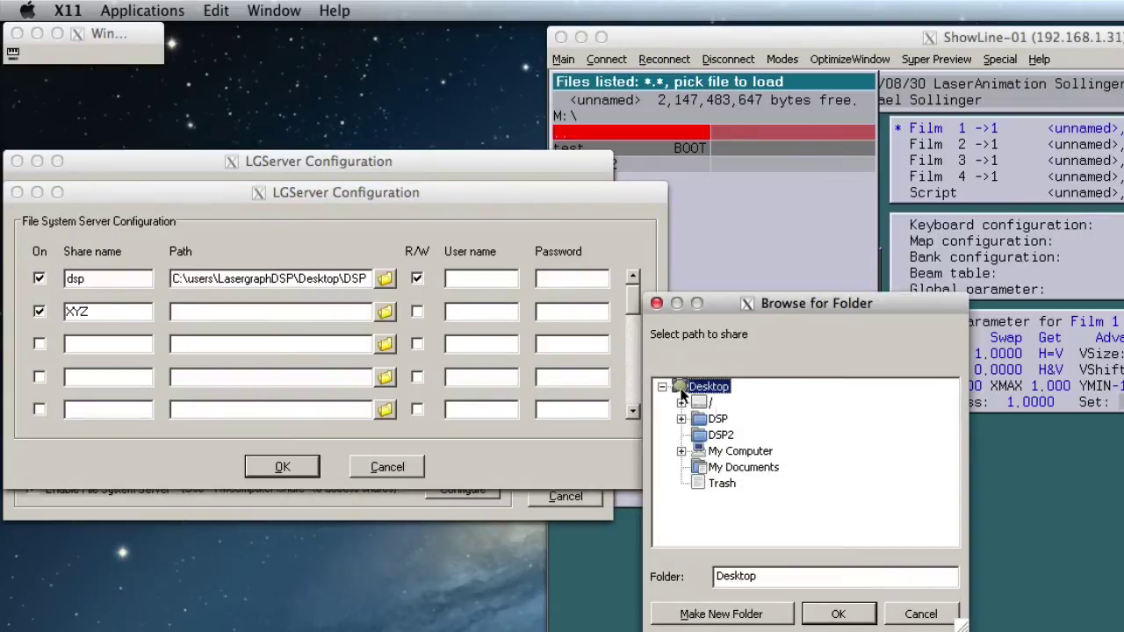
left_click(702, 436)
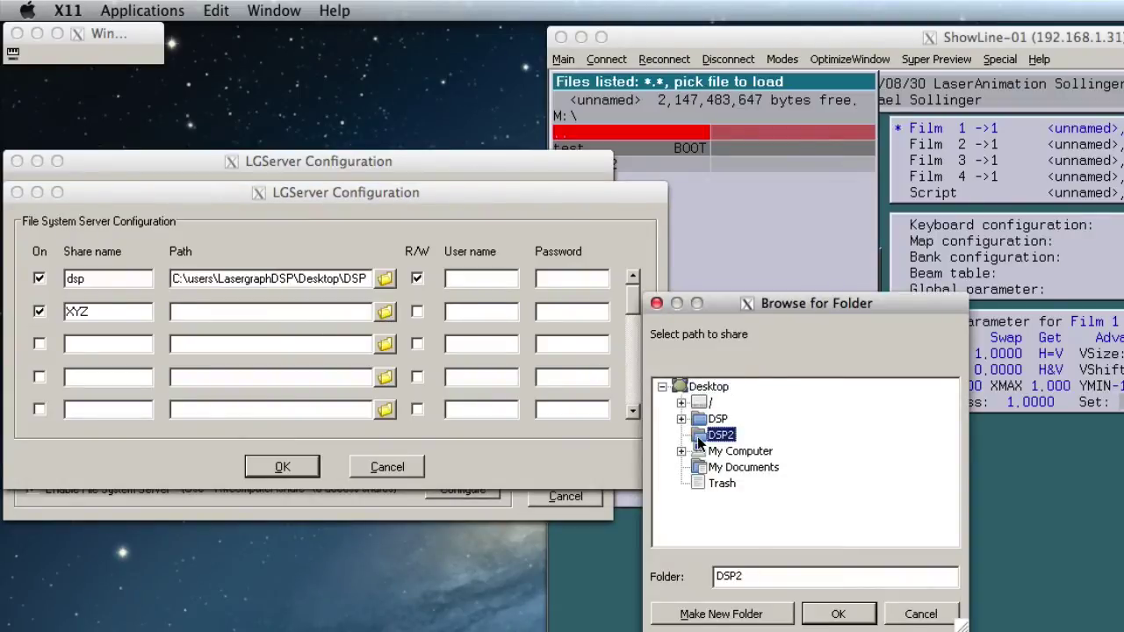
left_click(837, 614)
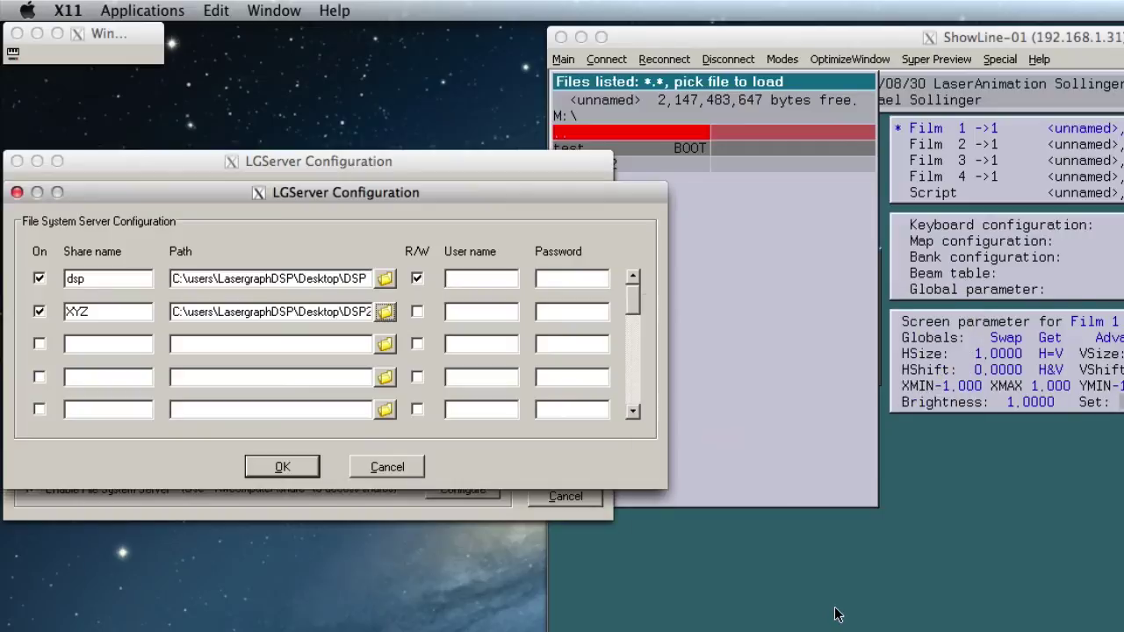
left_click(416, 313)
left_click(282, 470)
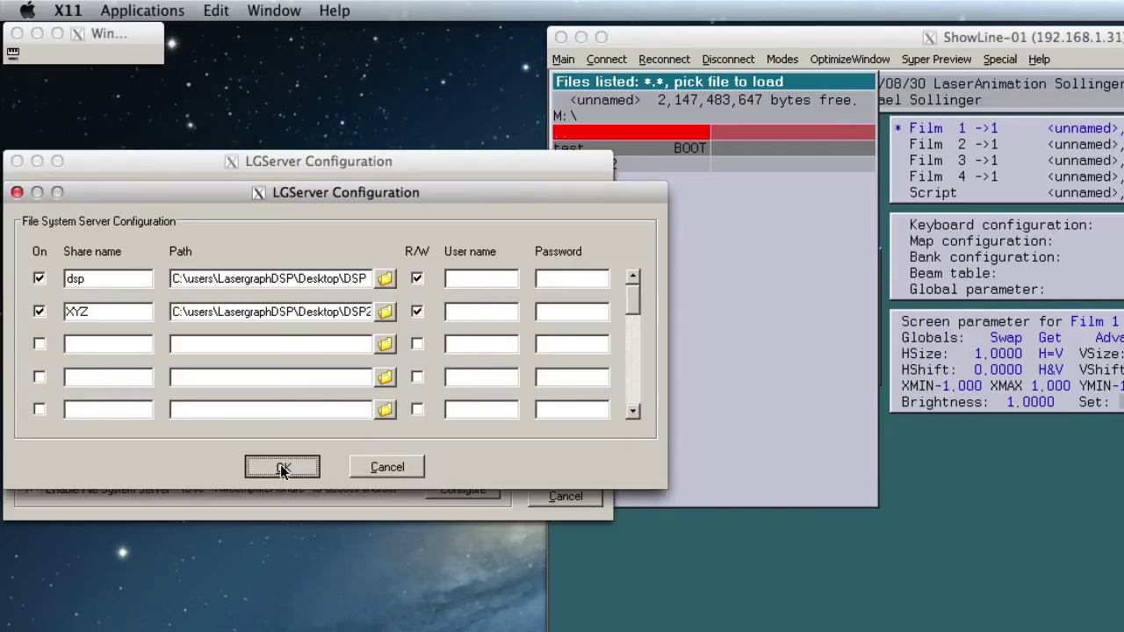
left_click(553, 204)
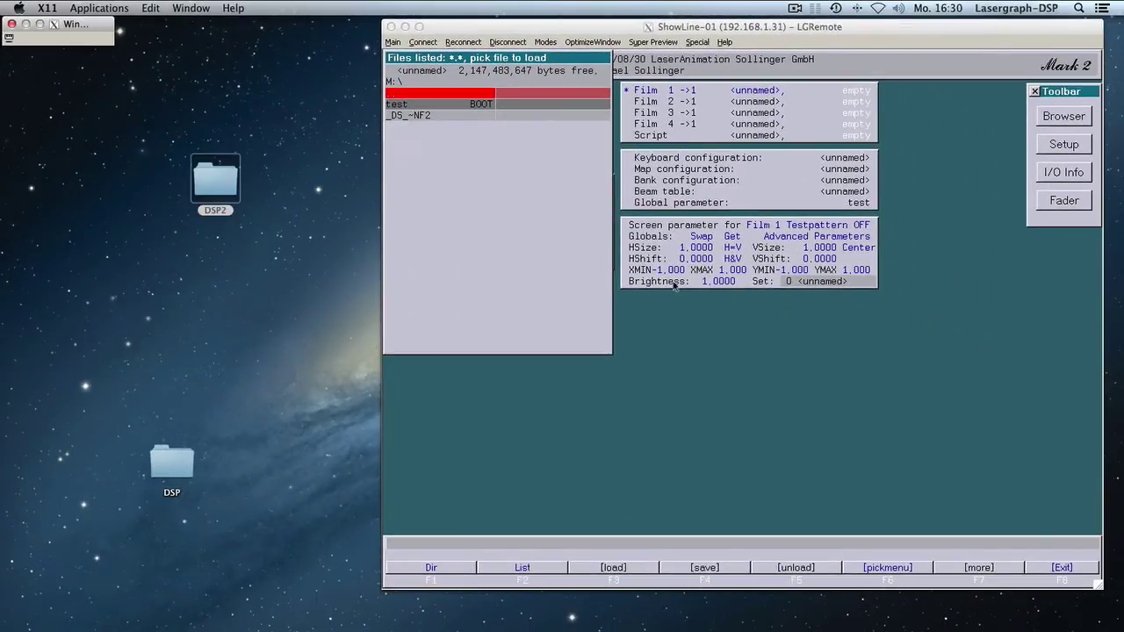
Enable device N: in the Lasergraph's File System Client setup.
left_click(1064, 144)
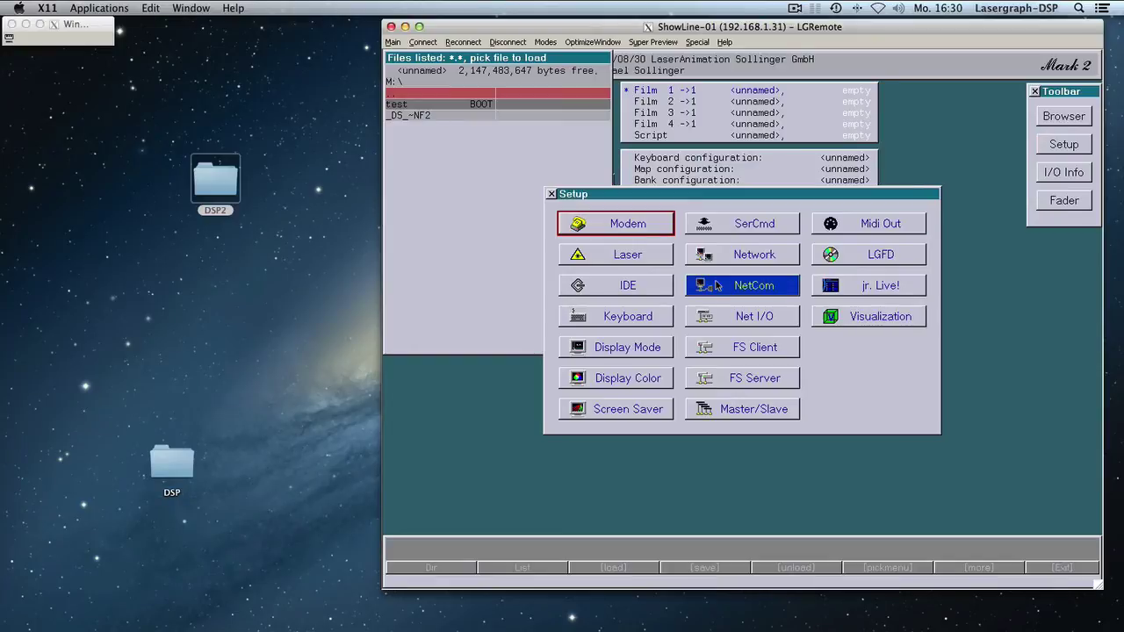
left_click(742, 344)
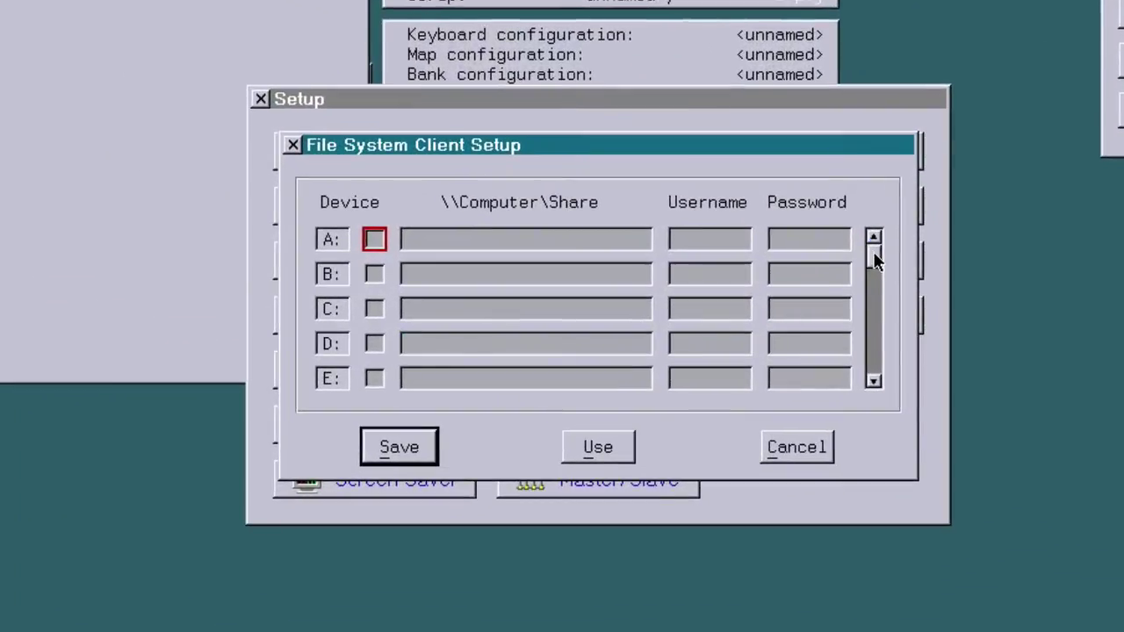
left_click_drag(875, 253, 869, 312)
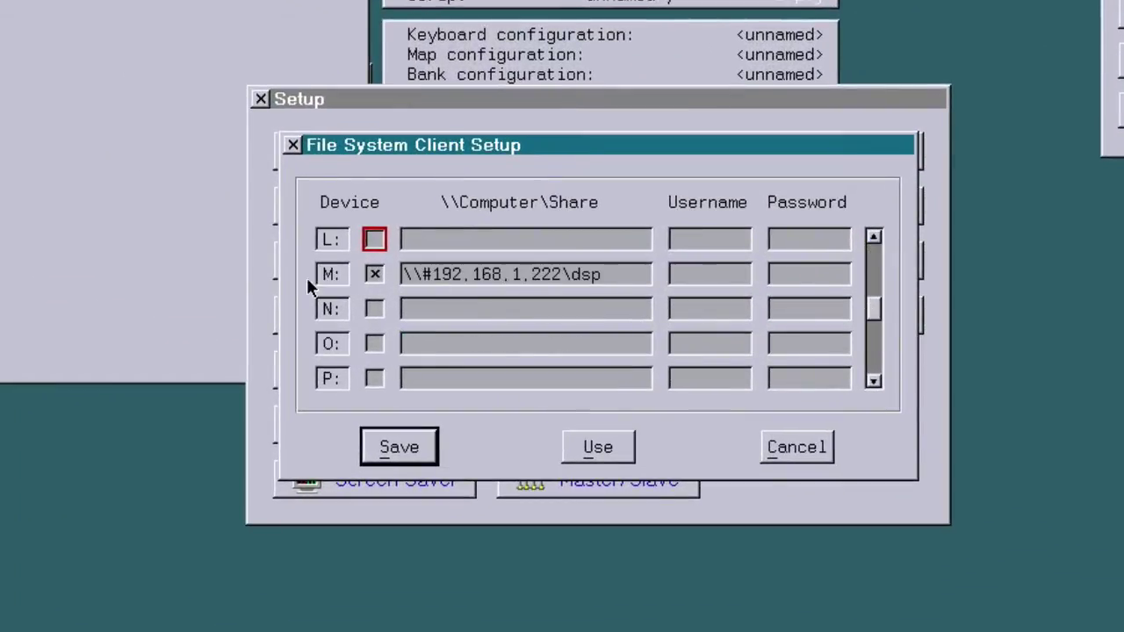
left_click(375, 309)
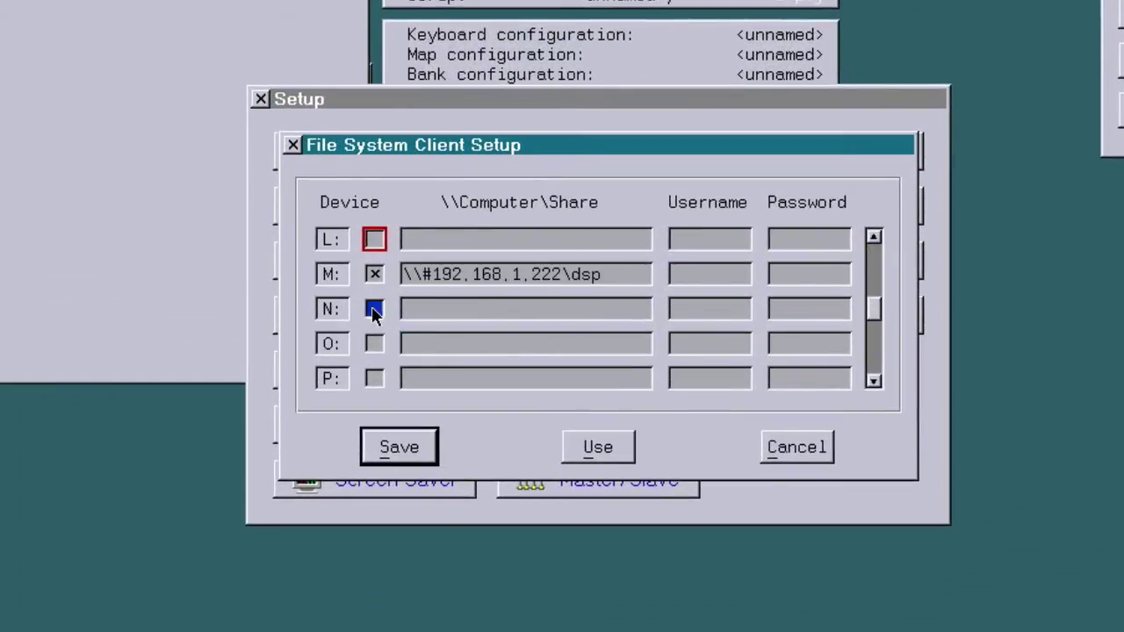
Assign the share \\#192.168.1.222\XYZ to device N:, save the client setup and close the setup window.
left_click(418, 309)
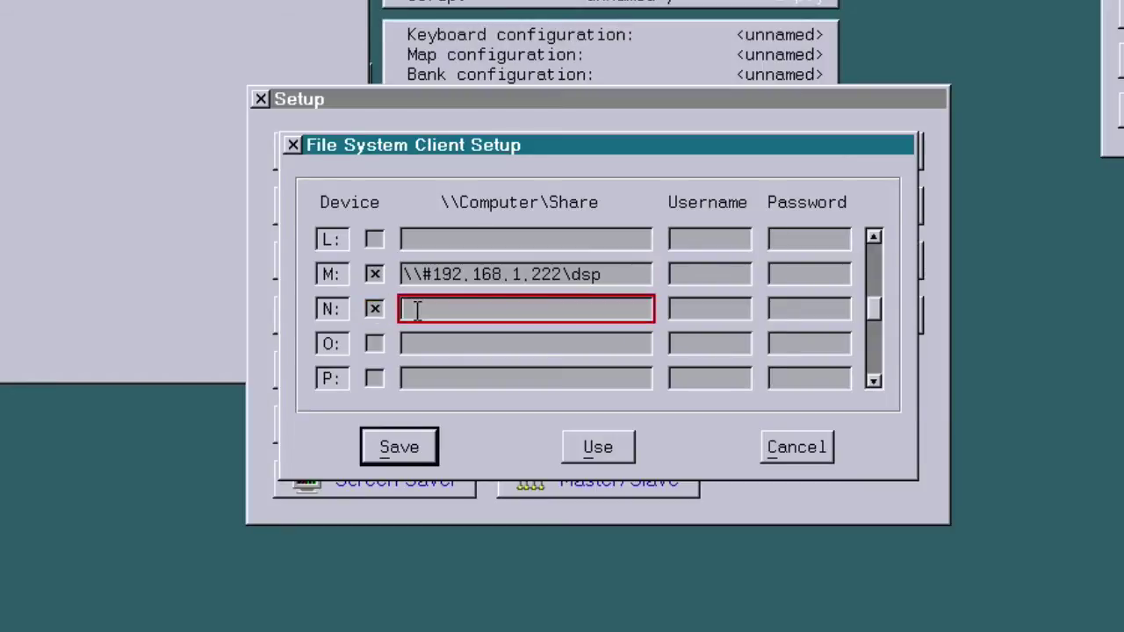
type("\\\\#192.168.1.222")
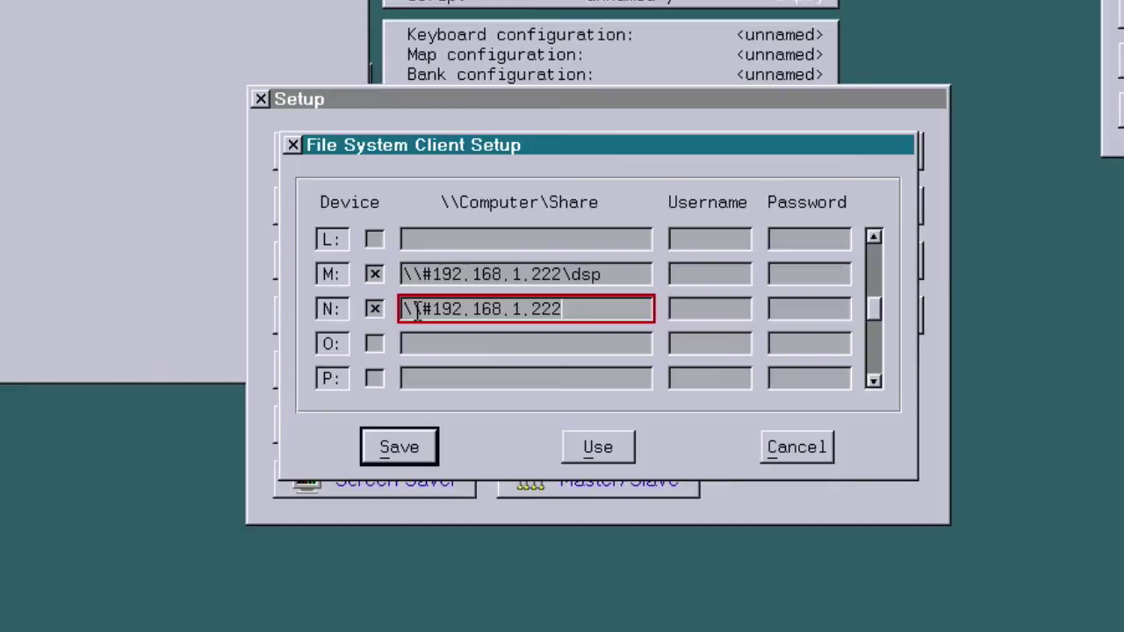
type("\\XYZ")
left_click(418, 450)
left_click(447, 439)
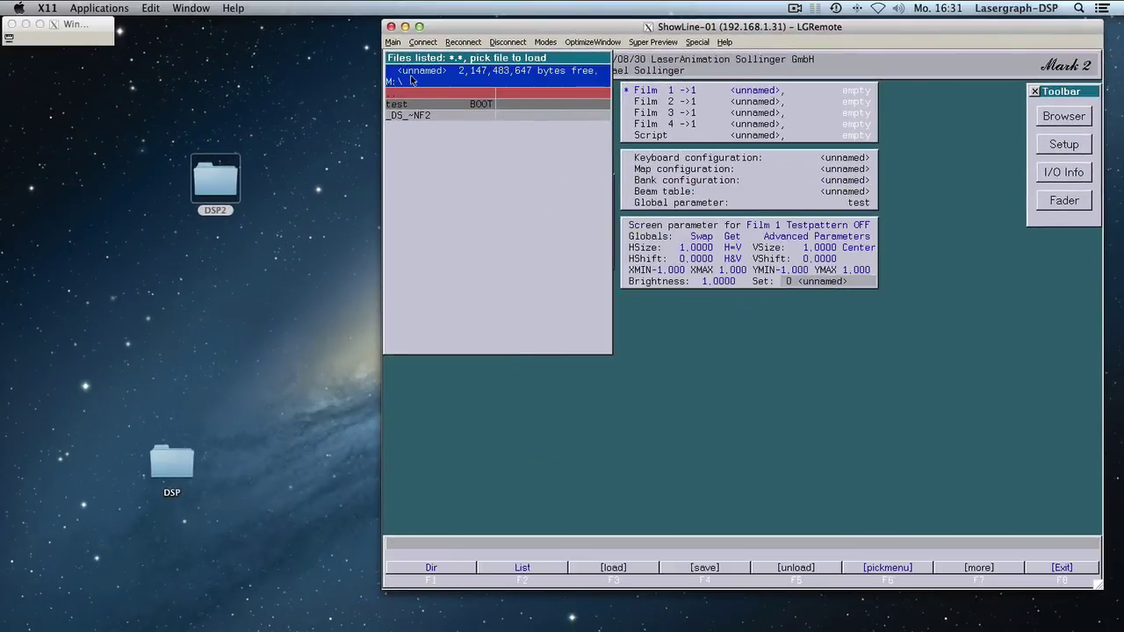
Switch the file listing to device N: and create a boot file there with the command cb xyz.
left_click(406, 93)
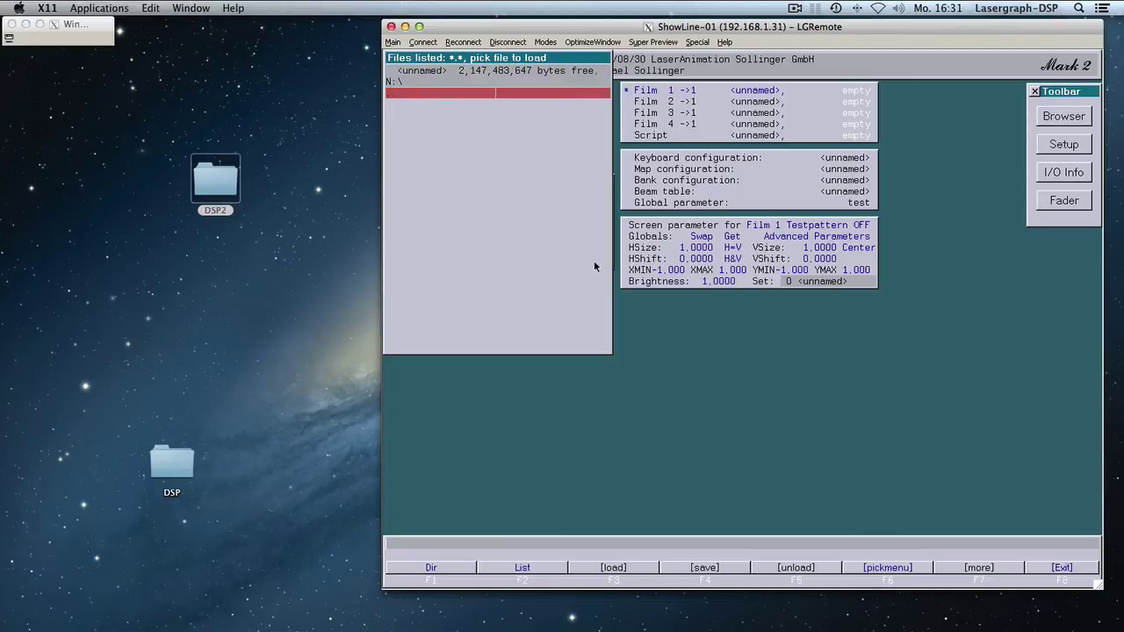
type("cb xy")
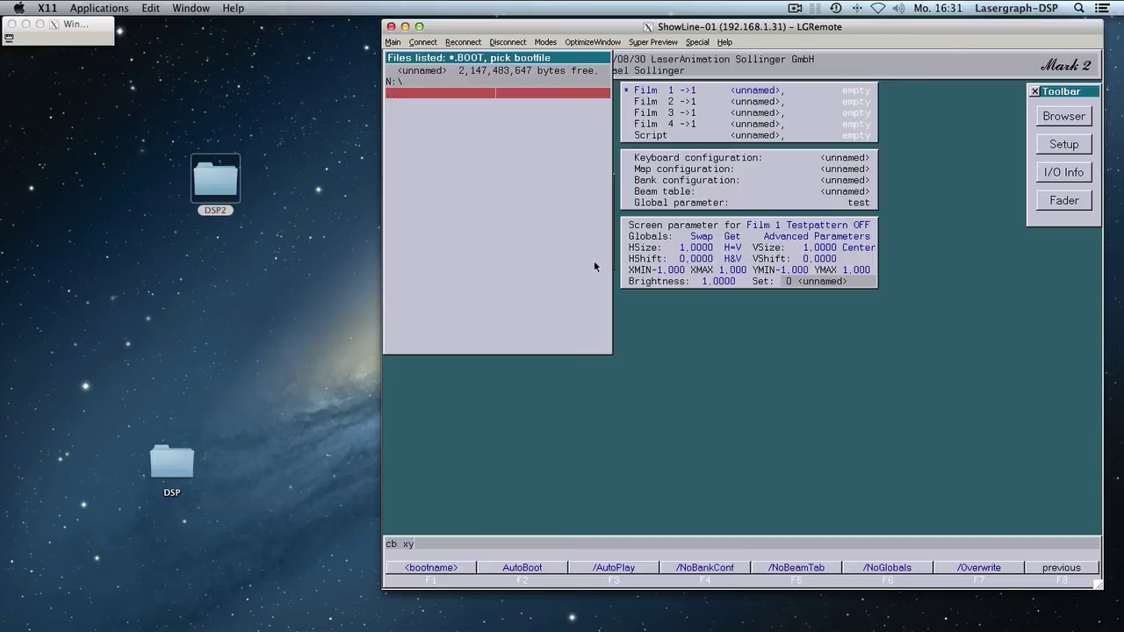
type("z")
key("Return")
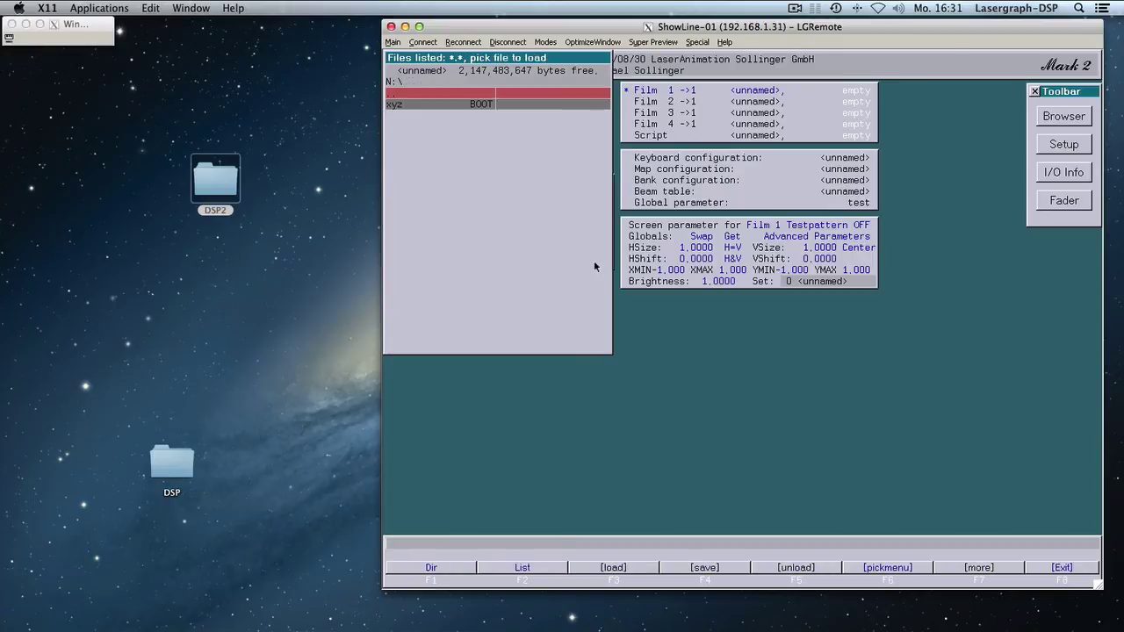
Check the contents of the desktop DSP2 folder and close its window.
double_click(222, 189)
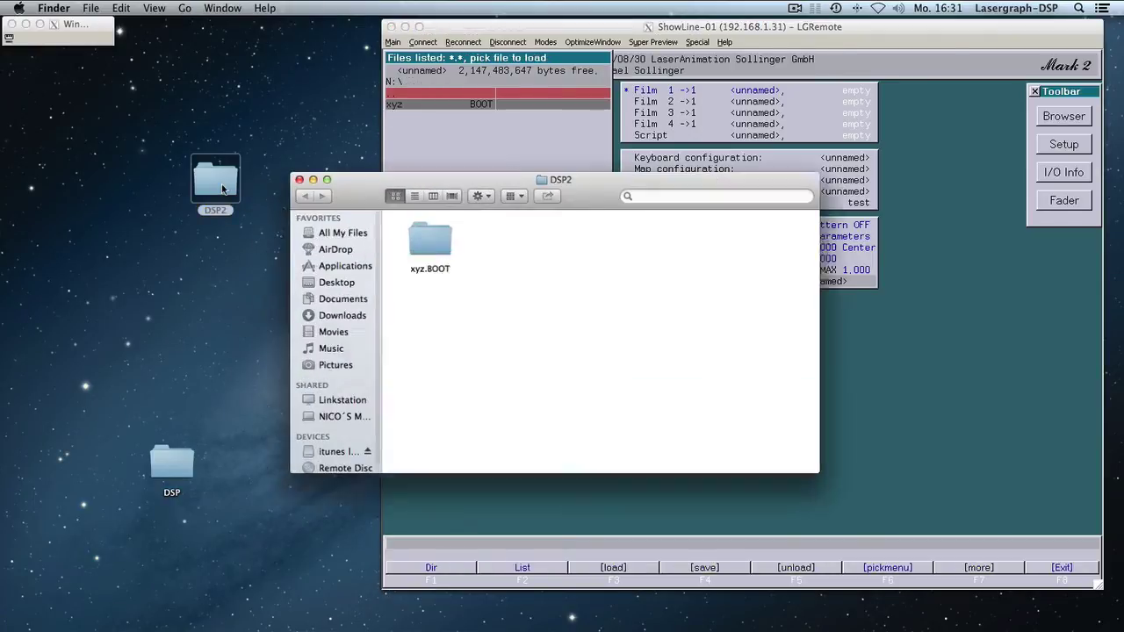
left_click_drag(405, 184, 195, 244)
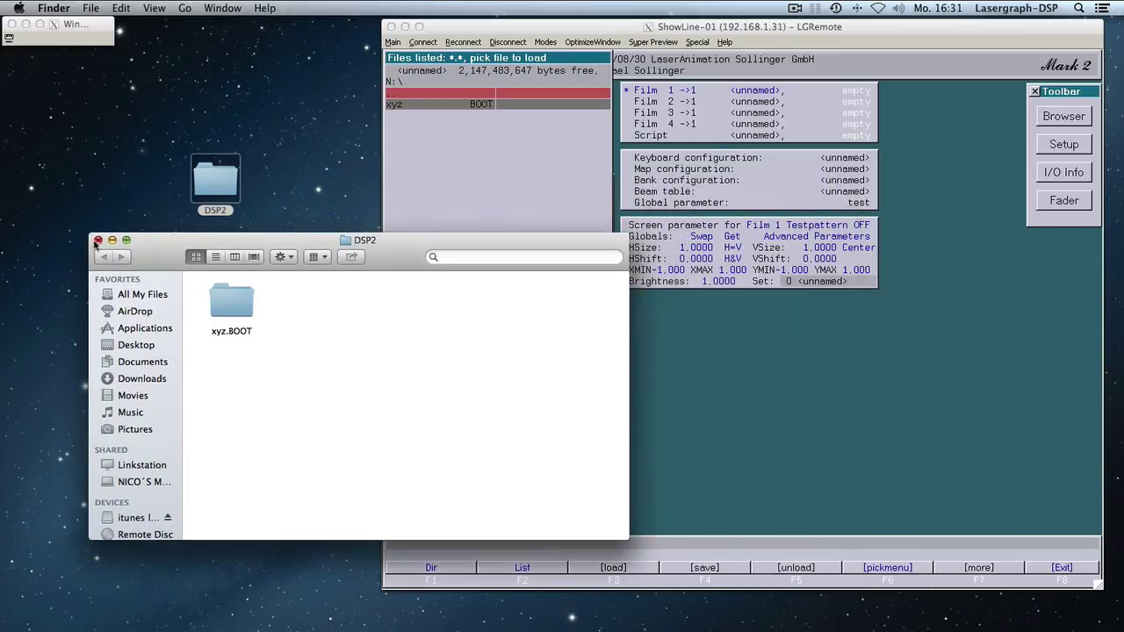
left_click(98, 244)
Place the DSP folder beside DSP2 on the desktop and move test.BOOT from DSP into DSP2.
left_click_drag(175, 468, 298, 195)
double_click(299, 195)
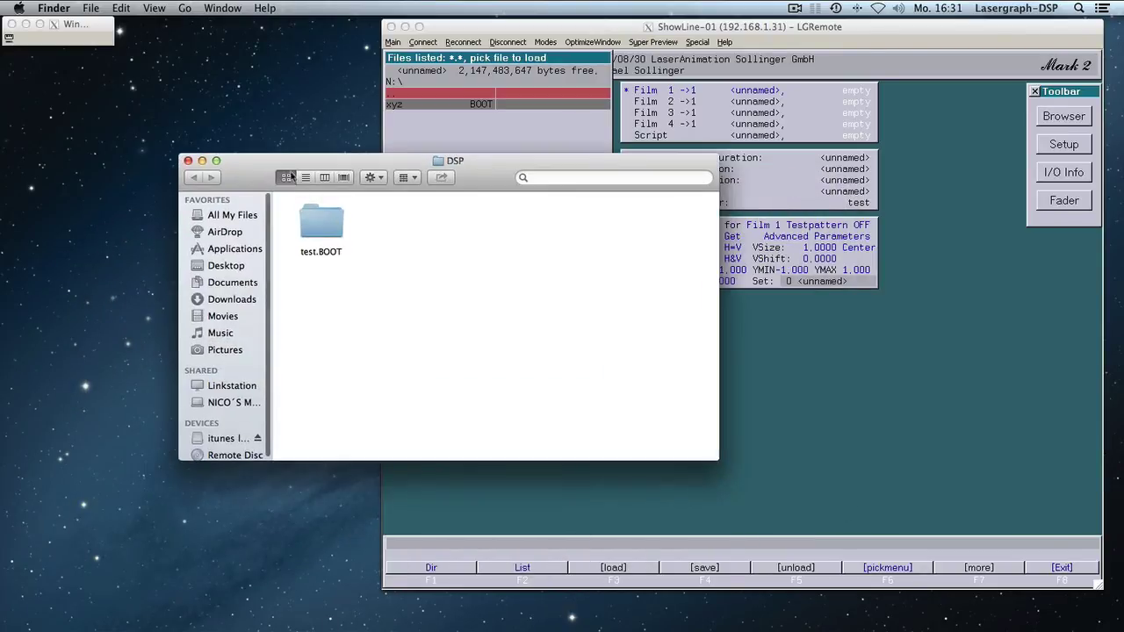
left_click_drag(351, 152, 272, 293)
left_click_drag(244, 358, 213, 184)
Refresh the N: listing, pick the test boot file there, and tidy up by closing the DSP folder window and repositioning LGRemote.
left_click(434, 94)
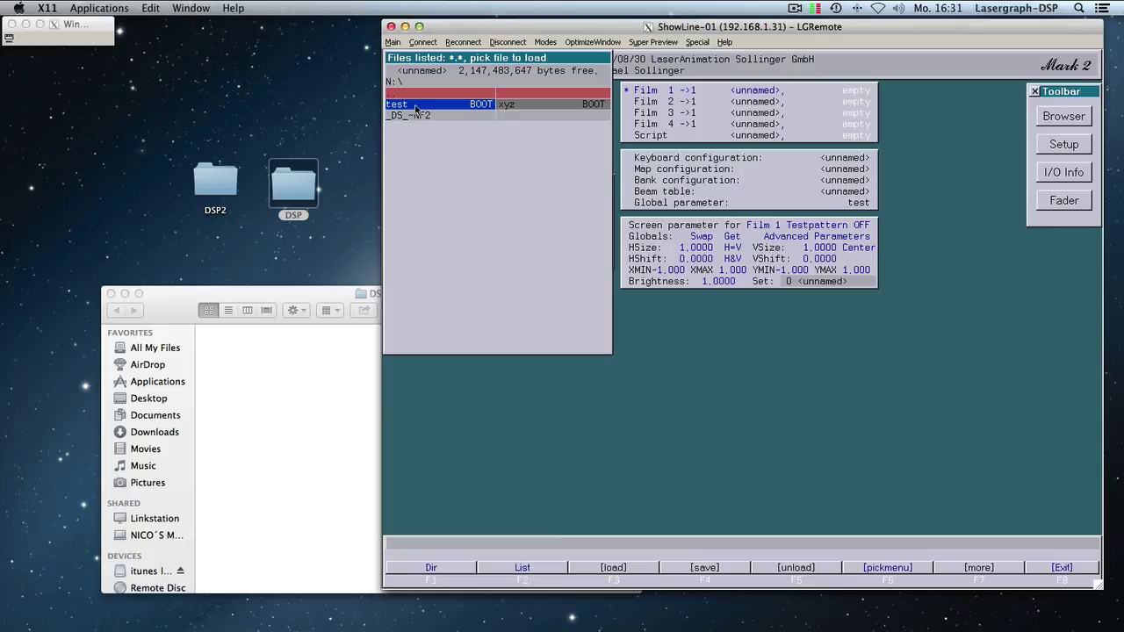
left_click(416, 111)
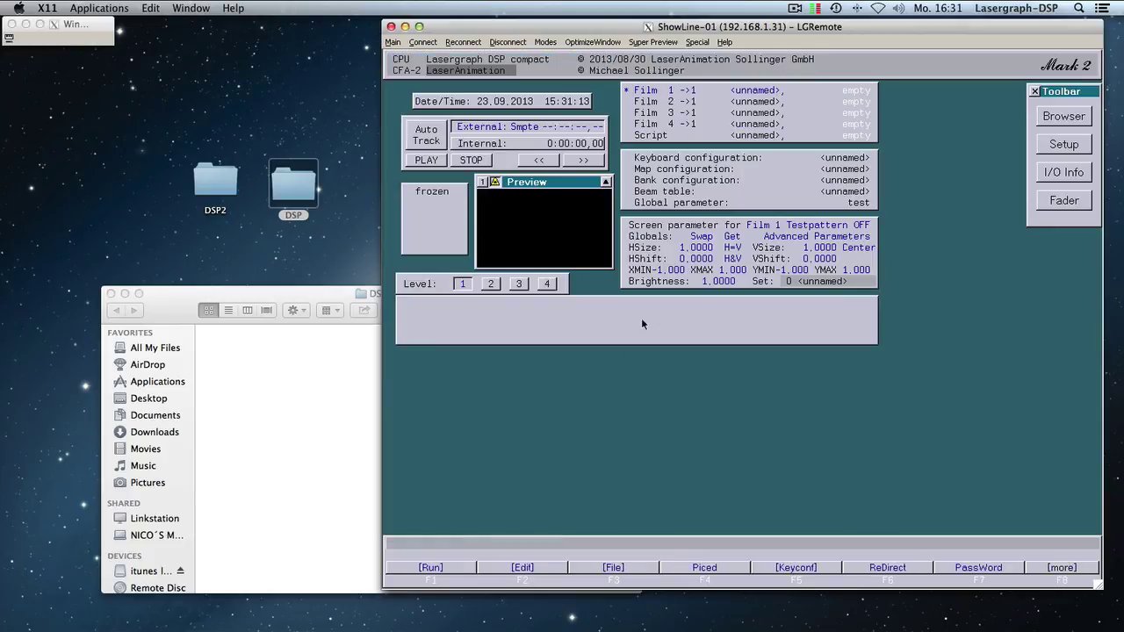
left_click(111, 293)
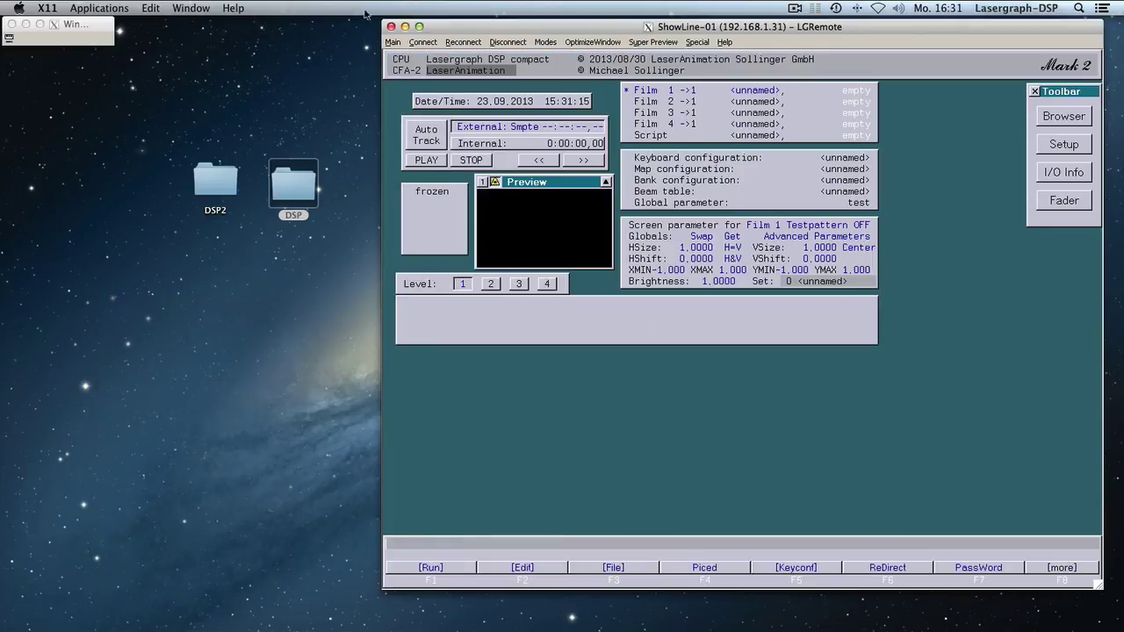
left_click_drag(476, 31, 360, 21)
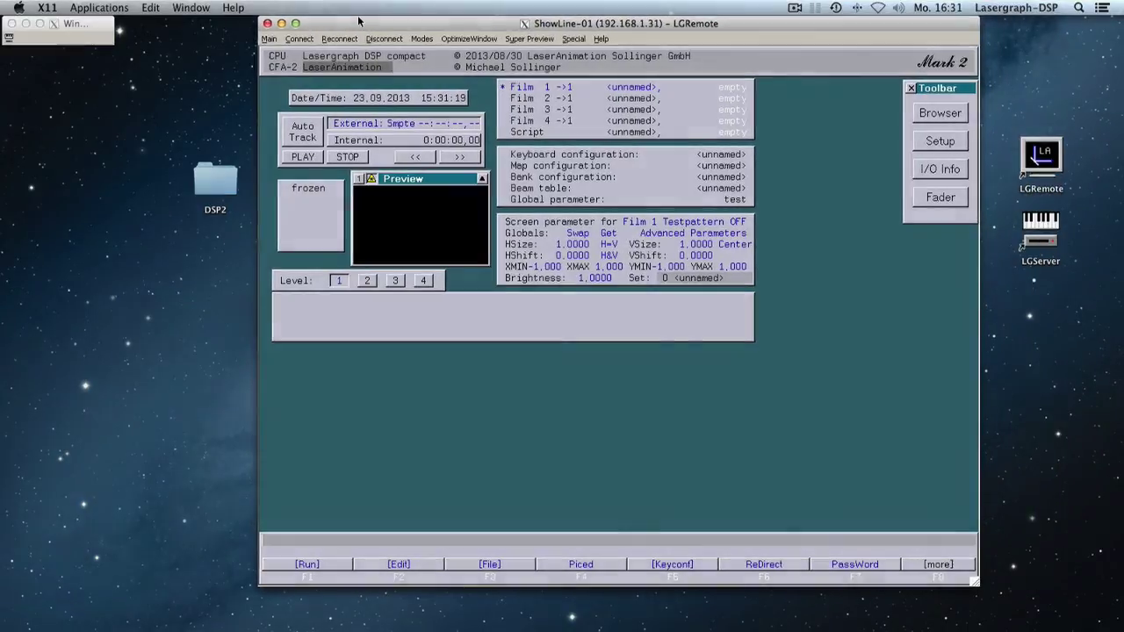